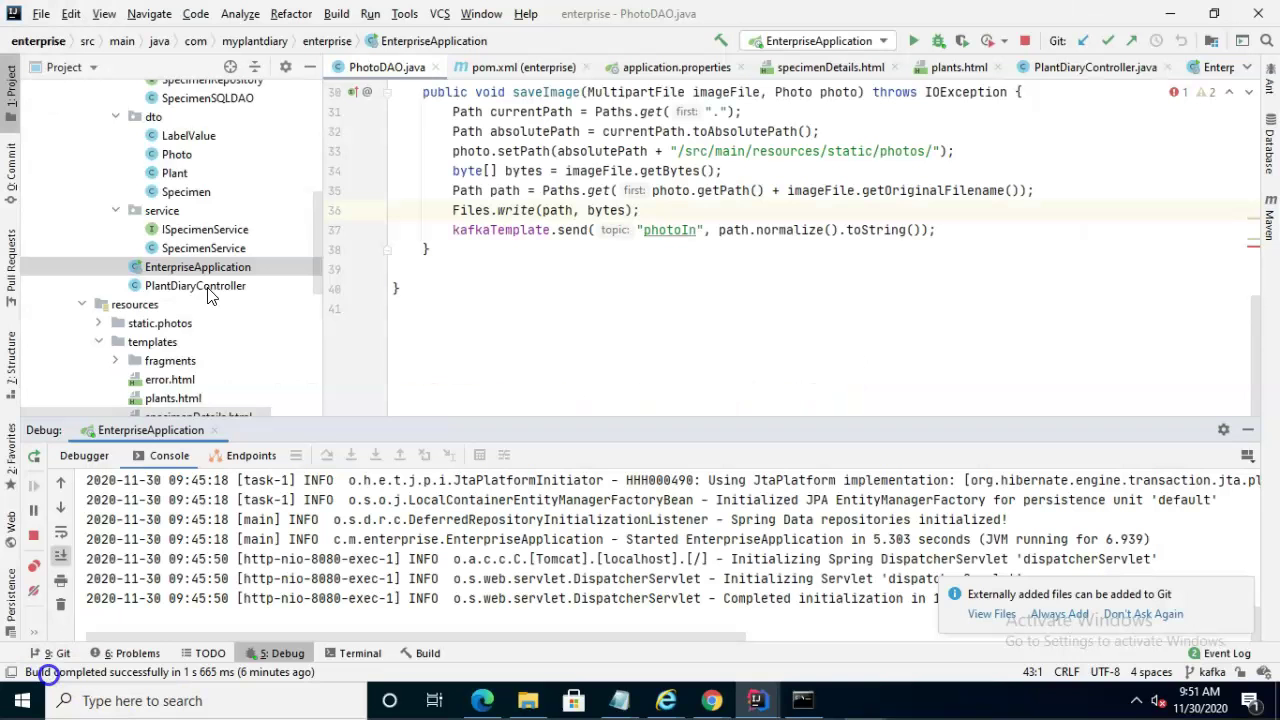
Move the slideshow forward to the 'Demonstration!' slide that introduces the live demo.
scroll(208, 290, "up", 10)
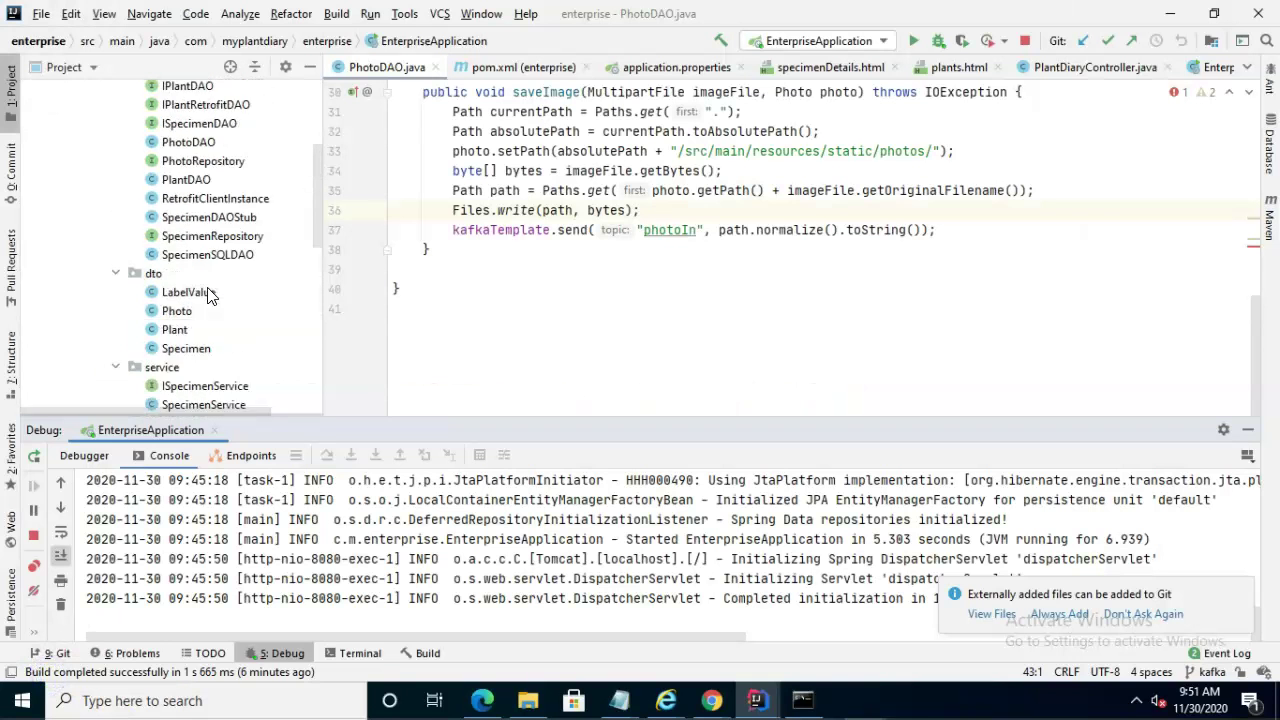
Look over the project packages, then switch to the My Plant Diary browser window.
scroll(208, 295, "down", 5)
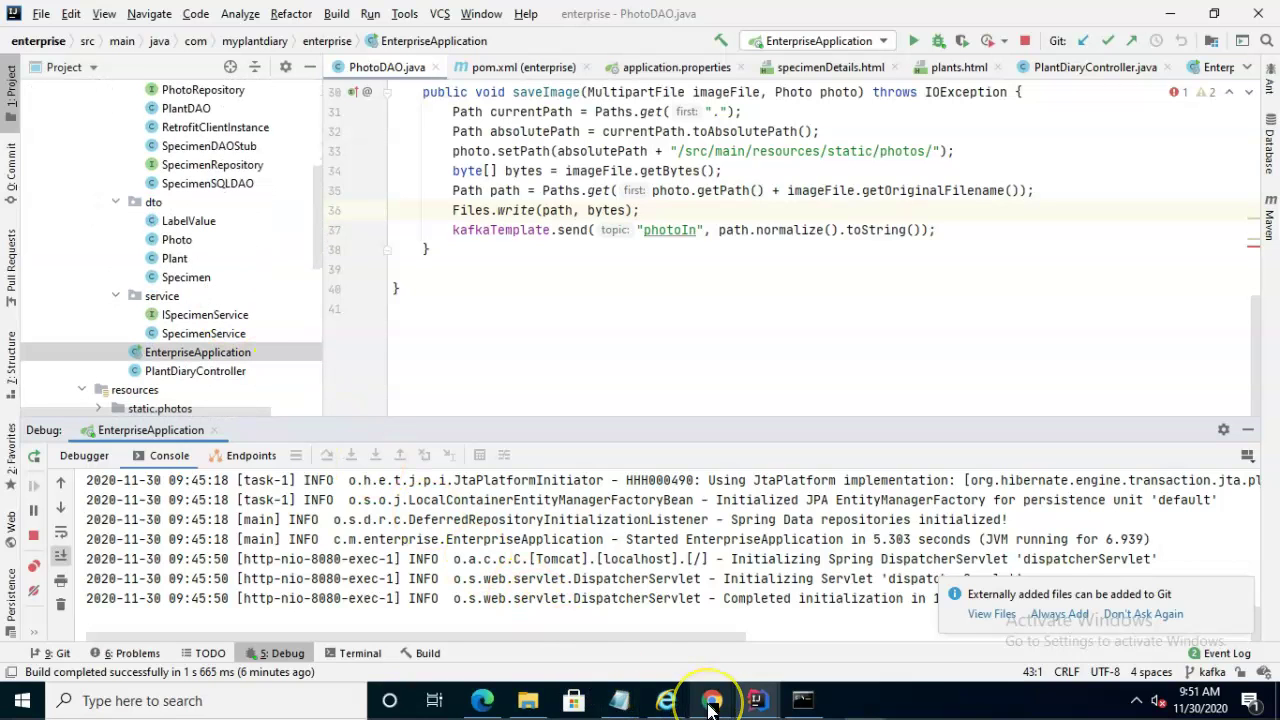
mouse_move(710, 698)
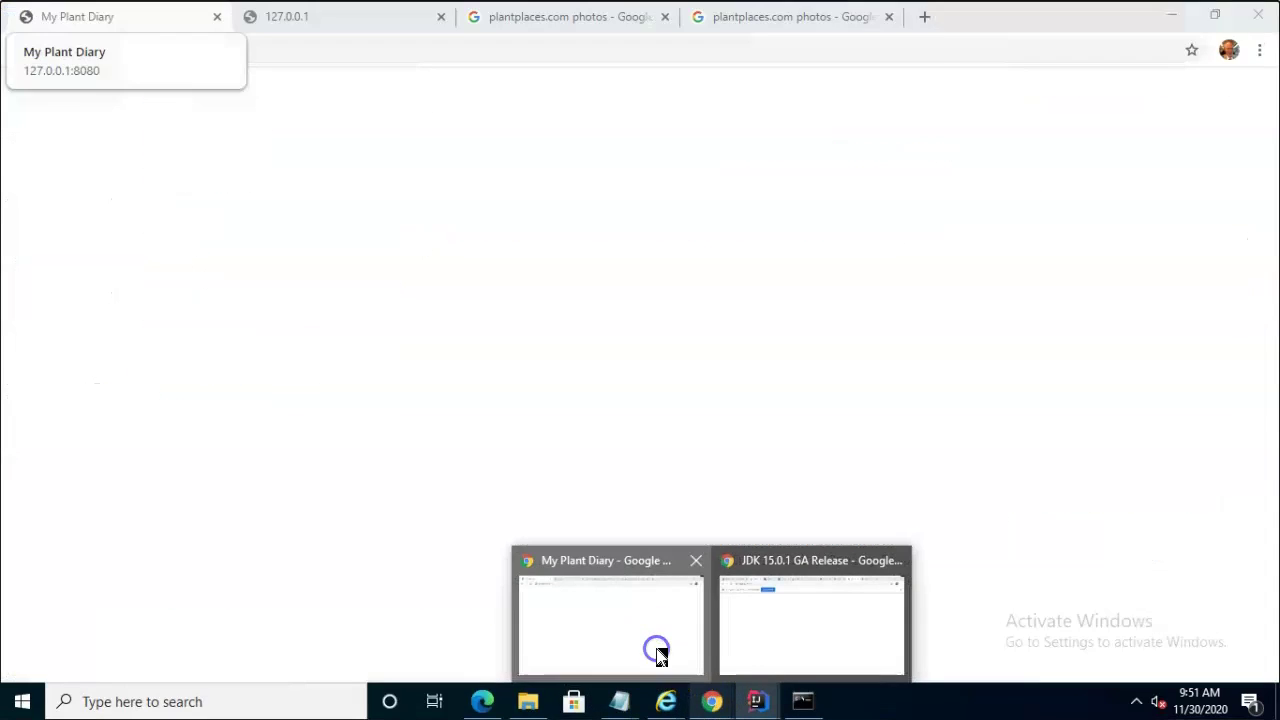
left_click(654, 652)
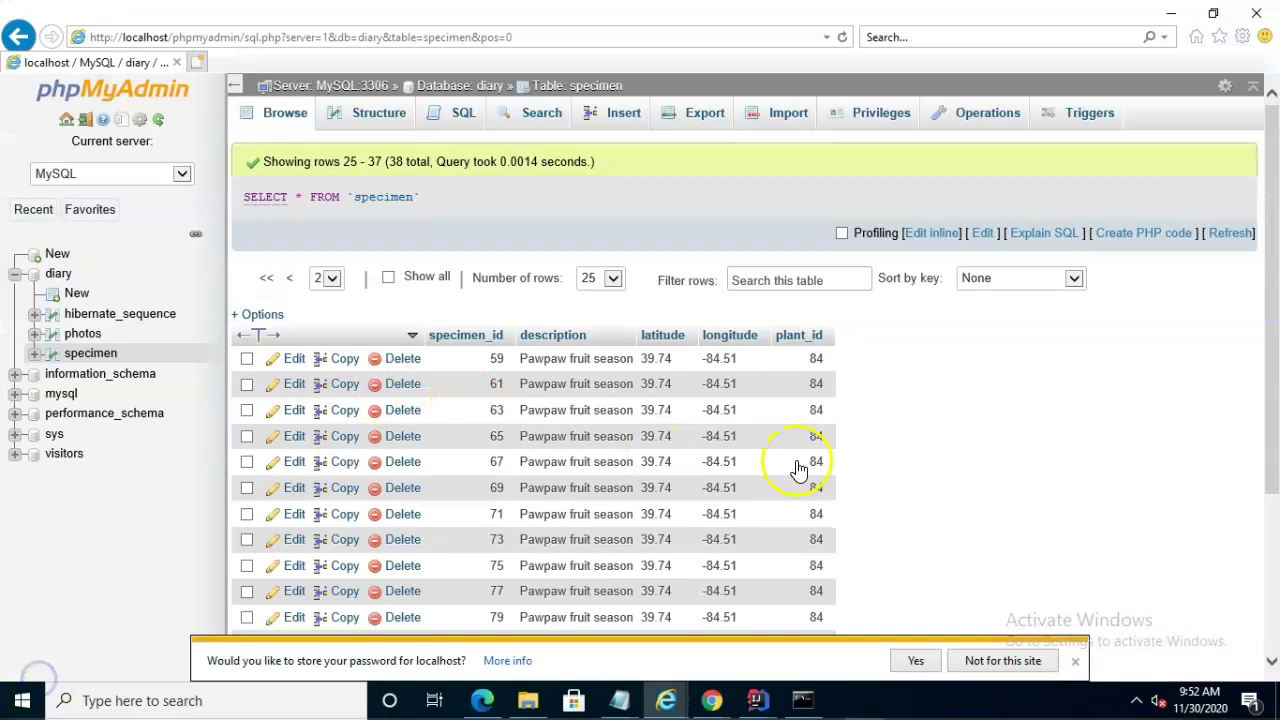
Browse the specimen table down to the 'Wonderful fall color' row, then return to the My Plant Diary form.
scroll(848, 448, "down", 3)
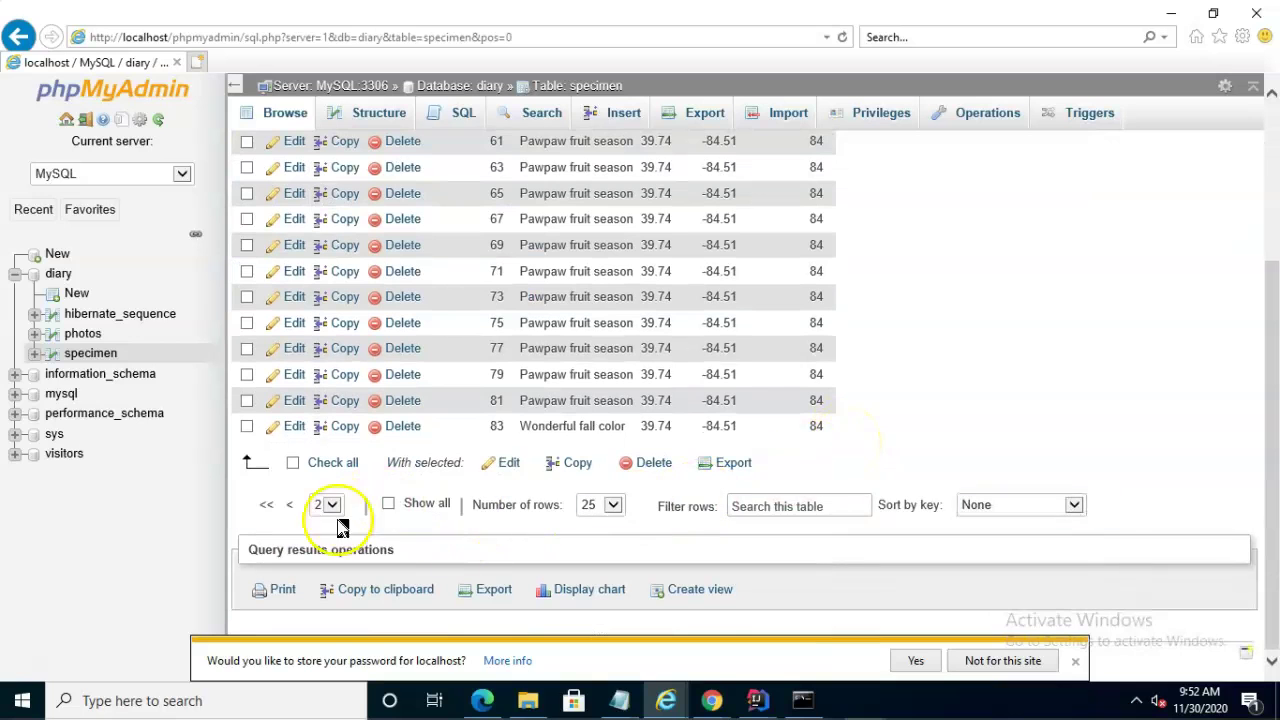
scroll(330, 503, "up", 4)
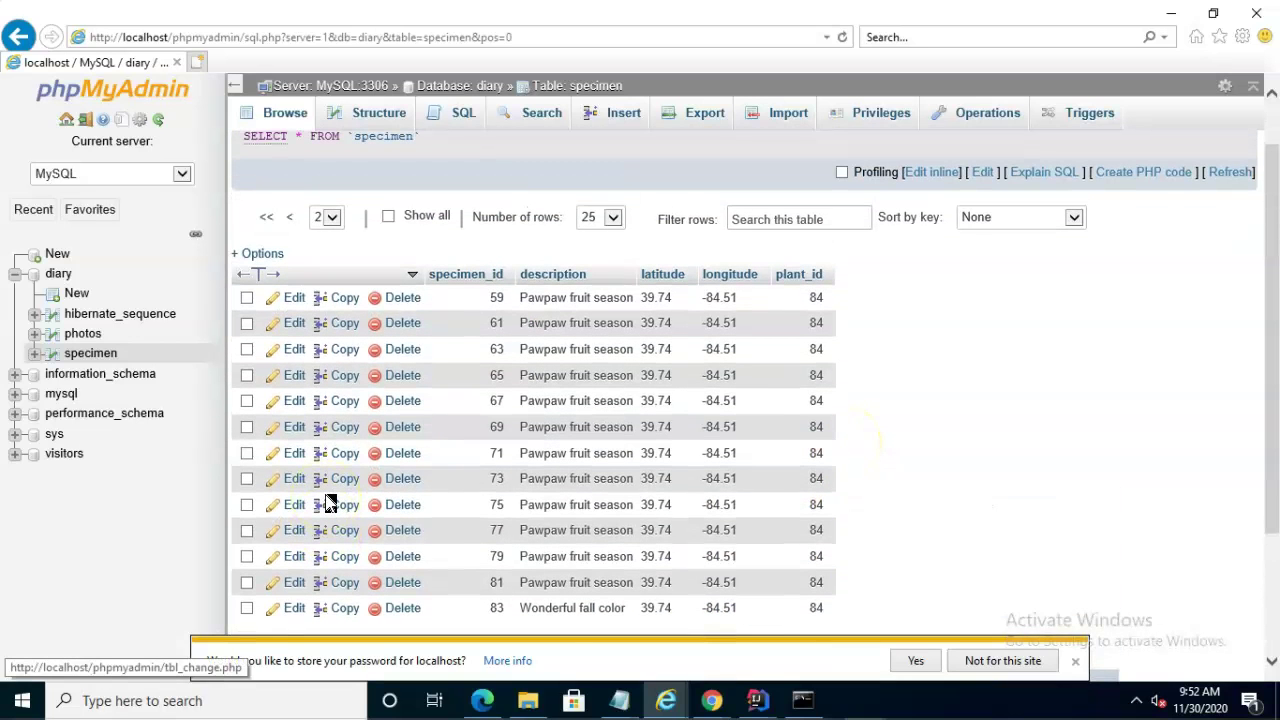
scroll(736, 437, "down", 3)
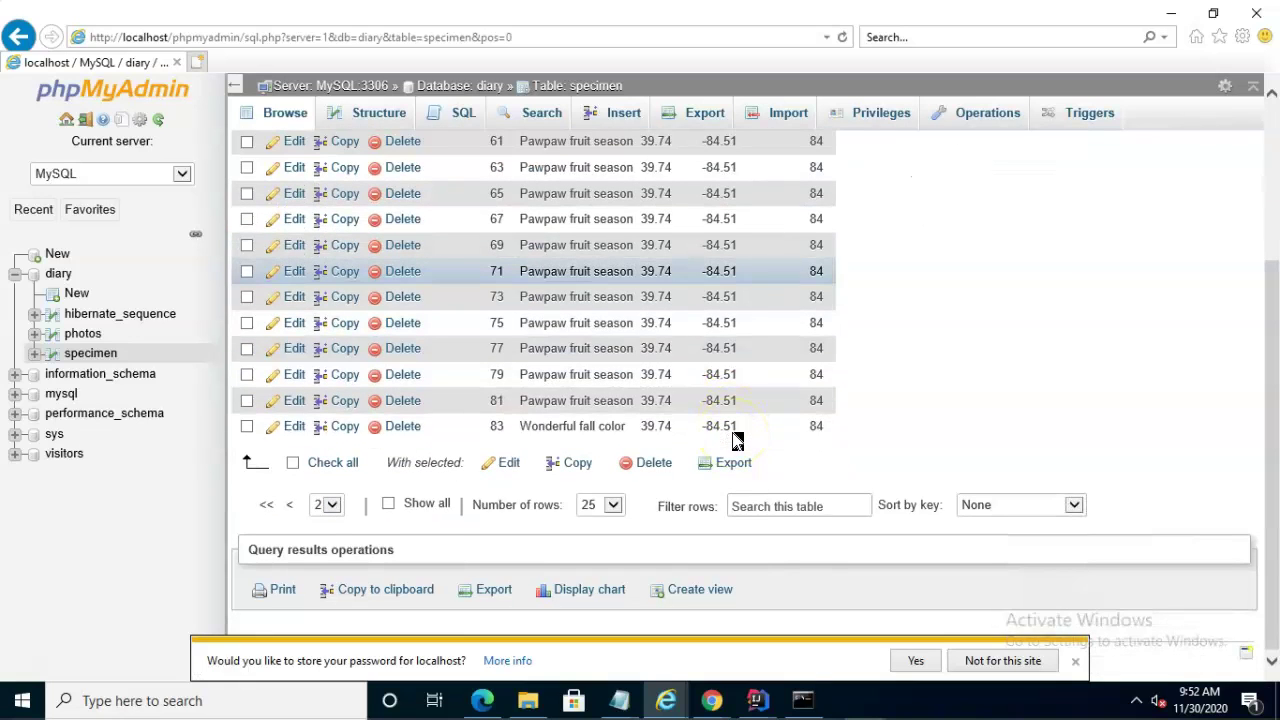
scroll(736, 441, "up", 3)
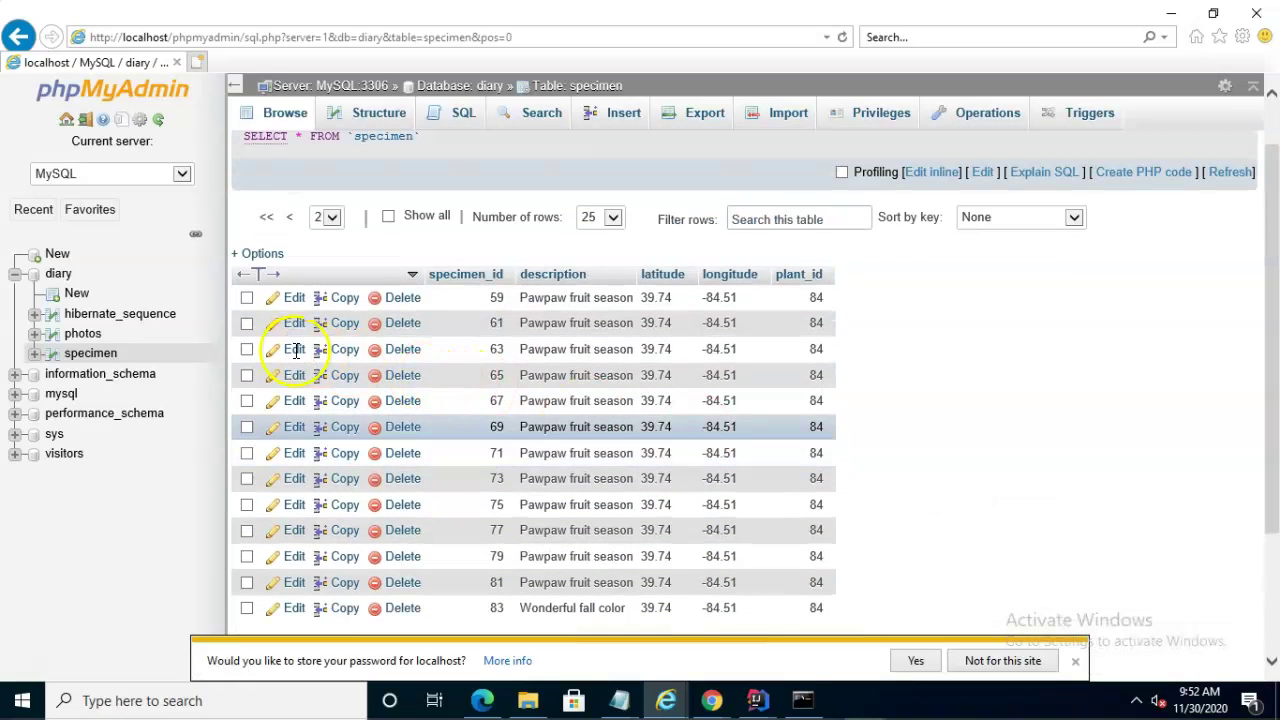
left_click(184, 357)
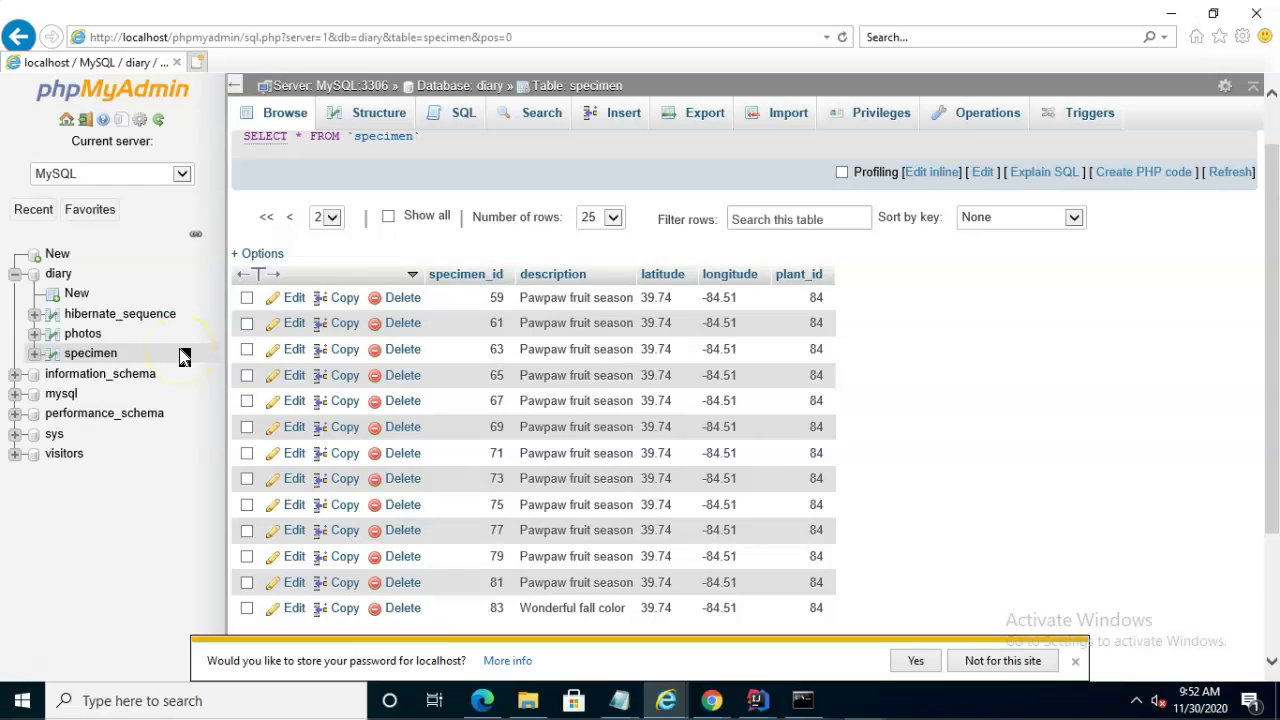
scroll(377, 428, "down", 3)
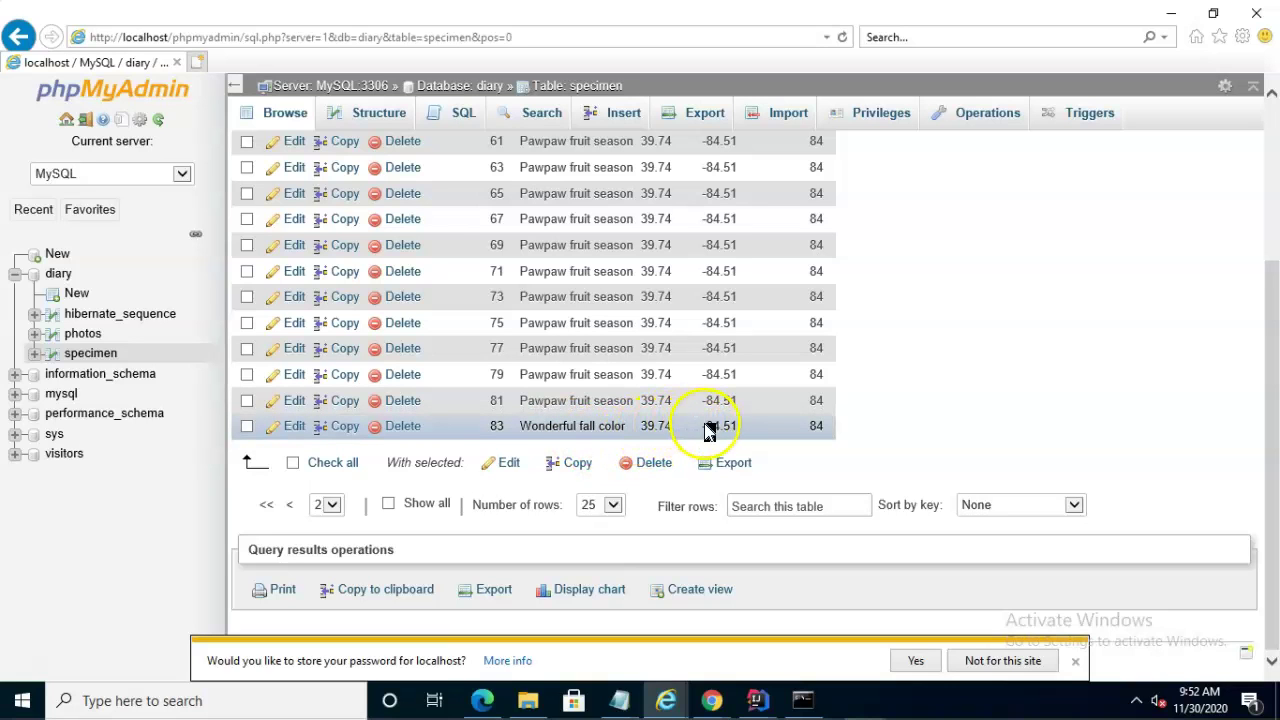
left_click(710, 700)
Enter latitude 64.00, longitude -77.01 and description 'National Plant of Greenland' for Dwarf Fireweed.
left_click(229, 219)
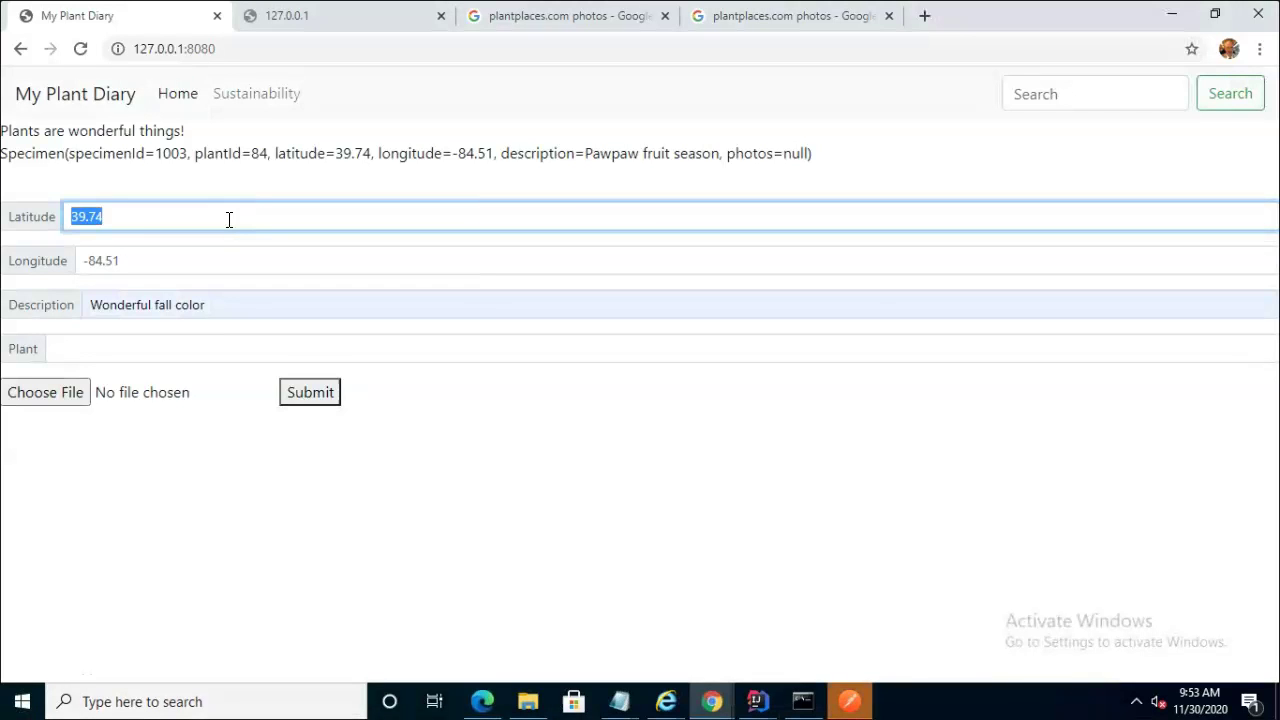
type("64.00")
key("Tab")
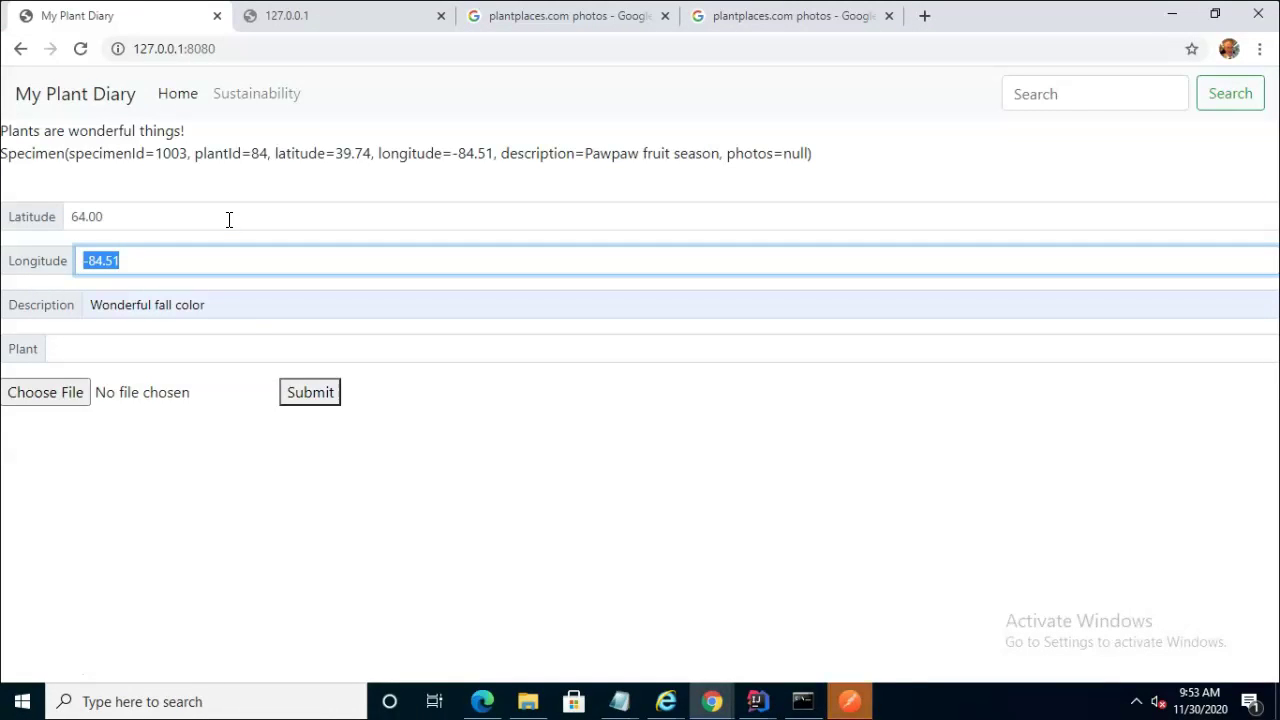
type("-77.")
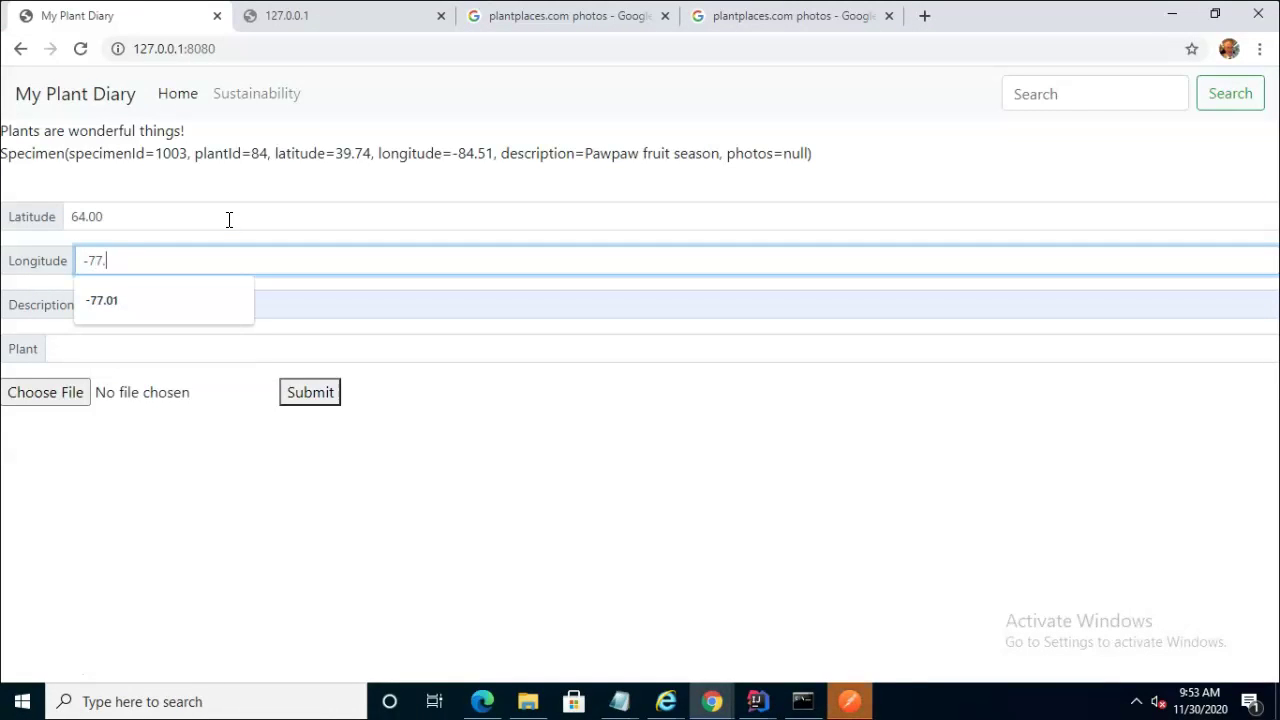
type("01")
key("Tab")
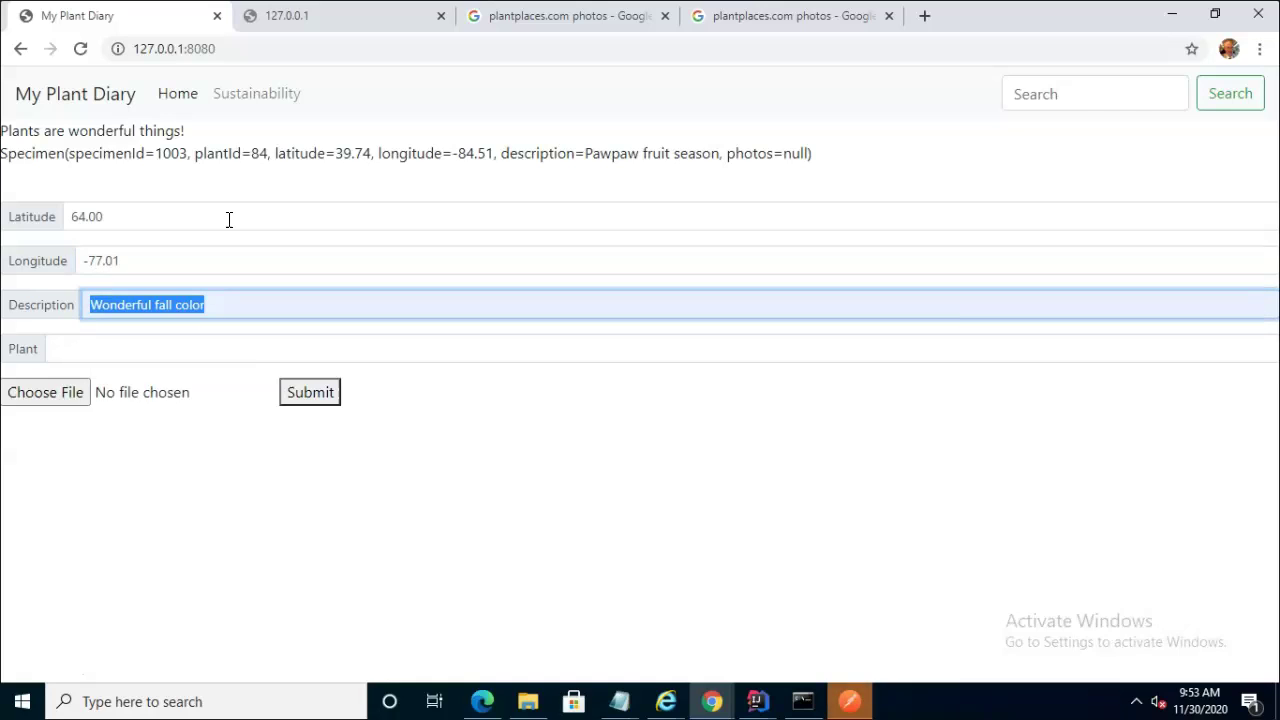
type("National Plant of Gr")
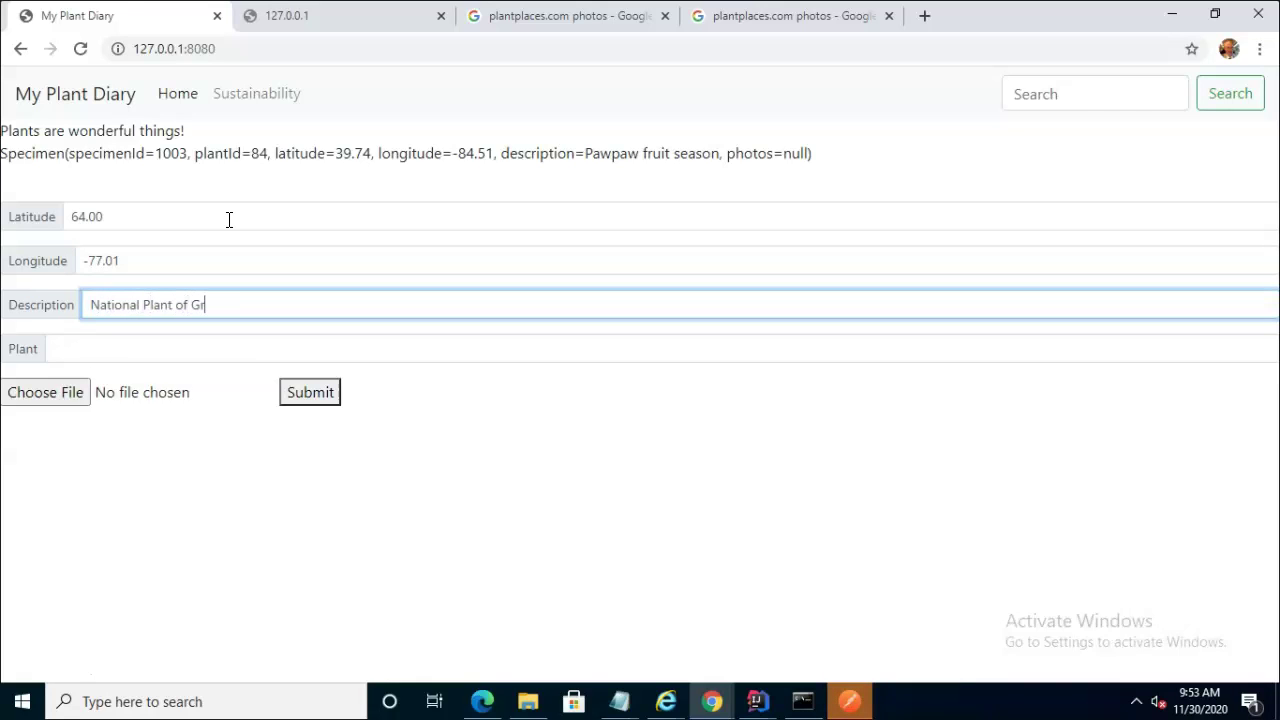
type("eenland")
key("Tab")
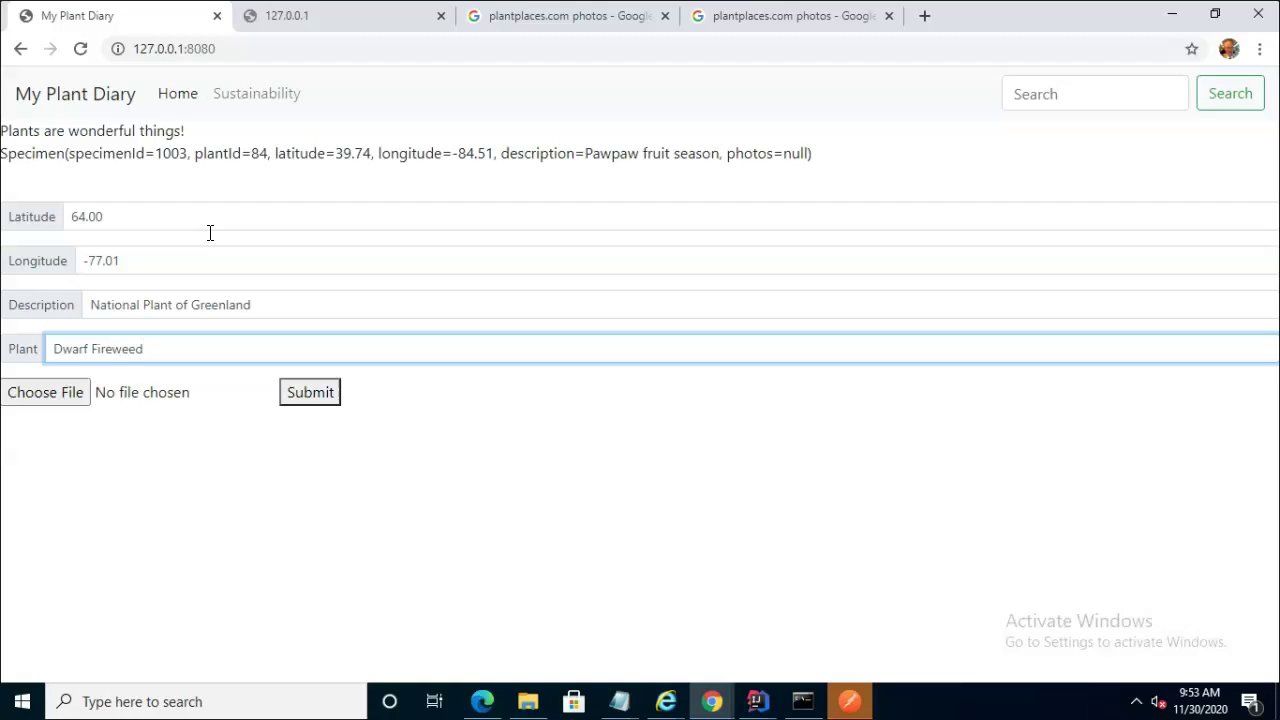
Attach the burkwood photo and submit the specimen.
left_click(67, 394)
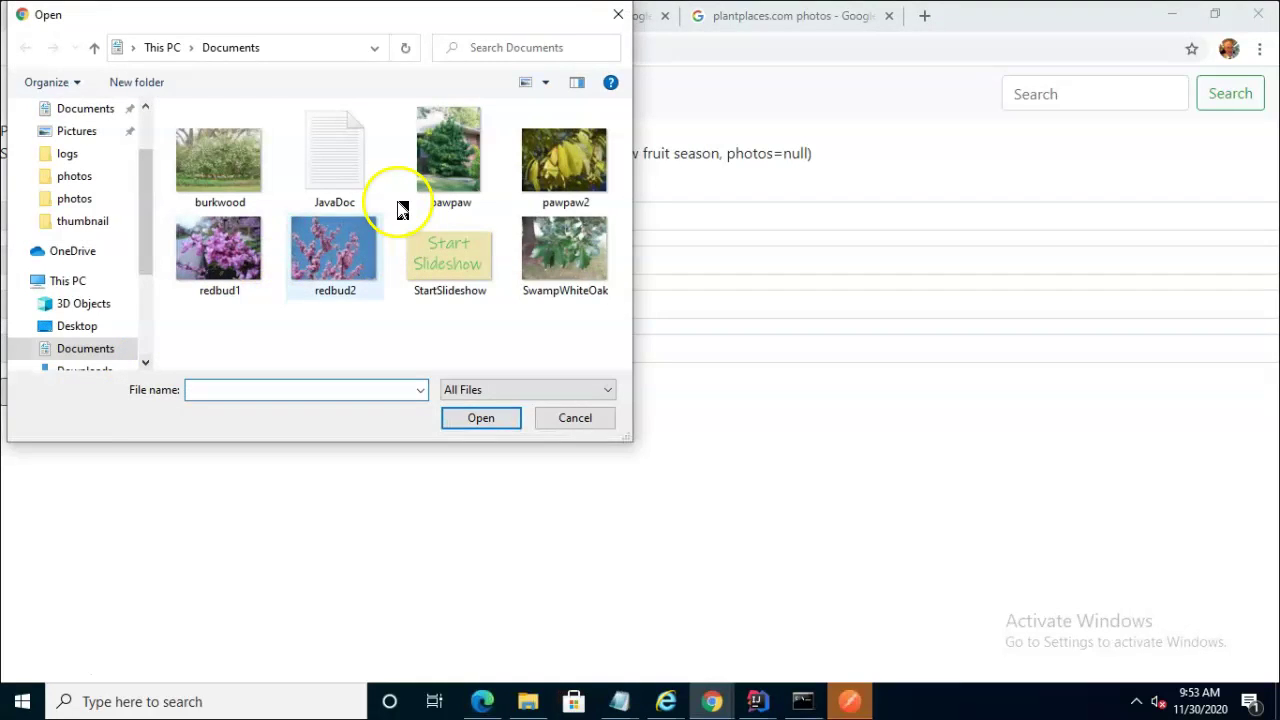
left_click(237, 189)
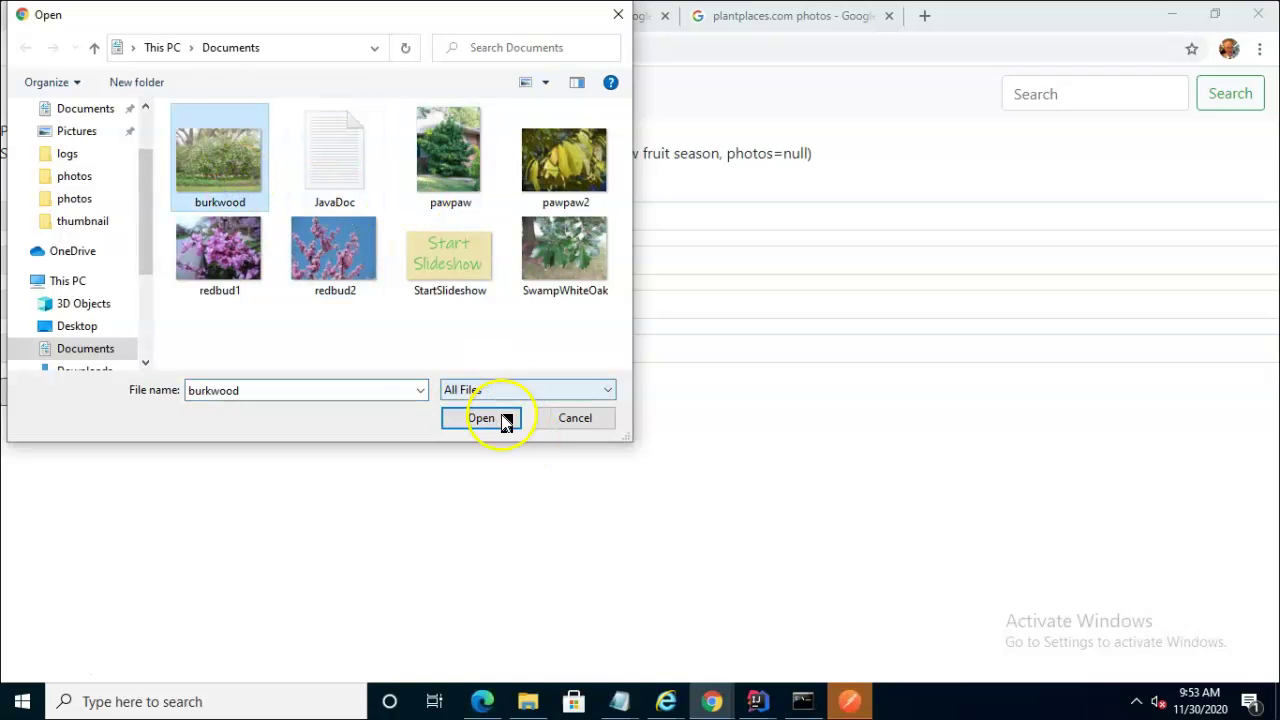
left_click(504, 424)
left_click(303, 392)
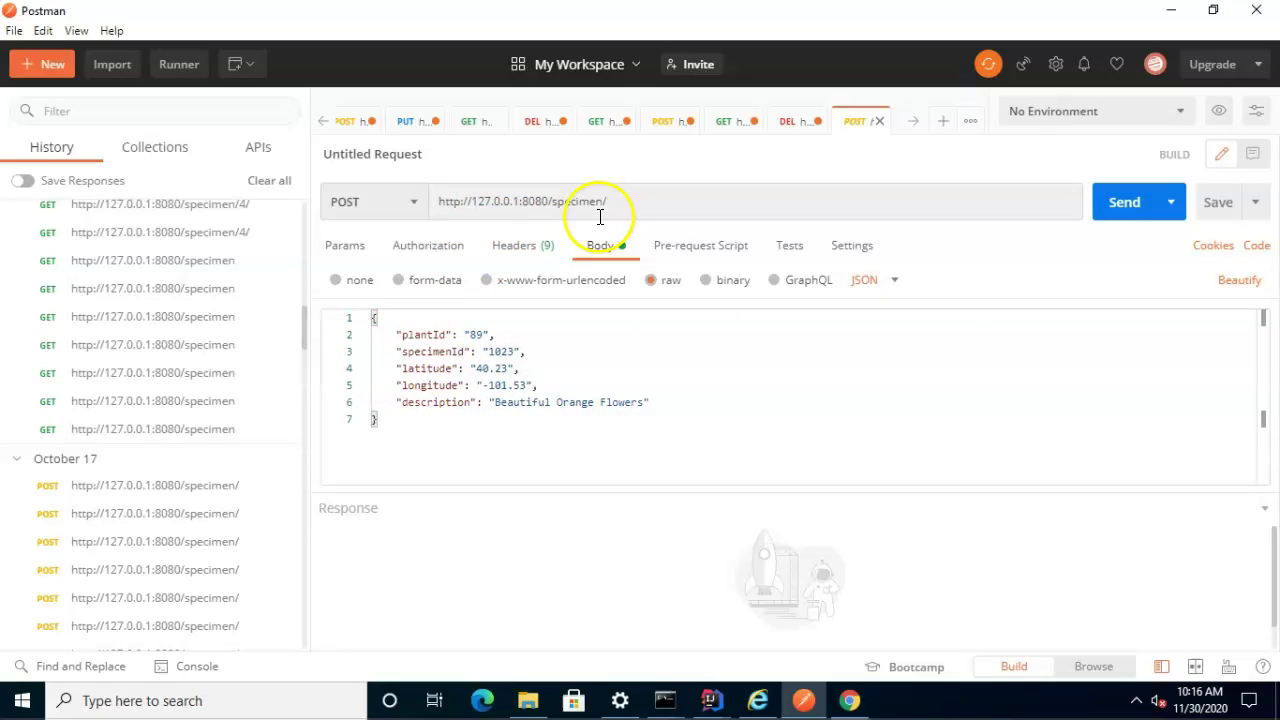
Send the POST to 127.0.0.1:8080/specimen/ for 'Beautiful Orange Flowers', getting 200 OK.
left_click(1143, 206)
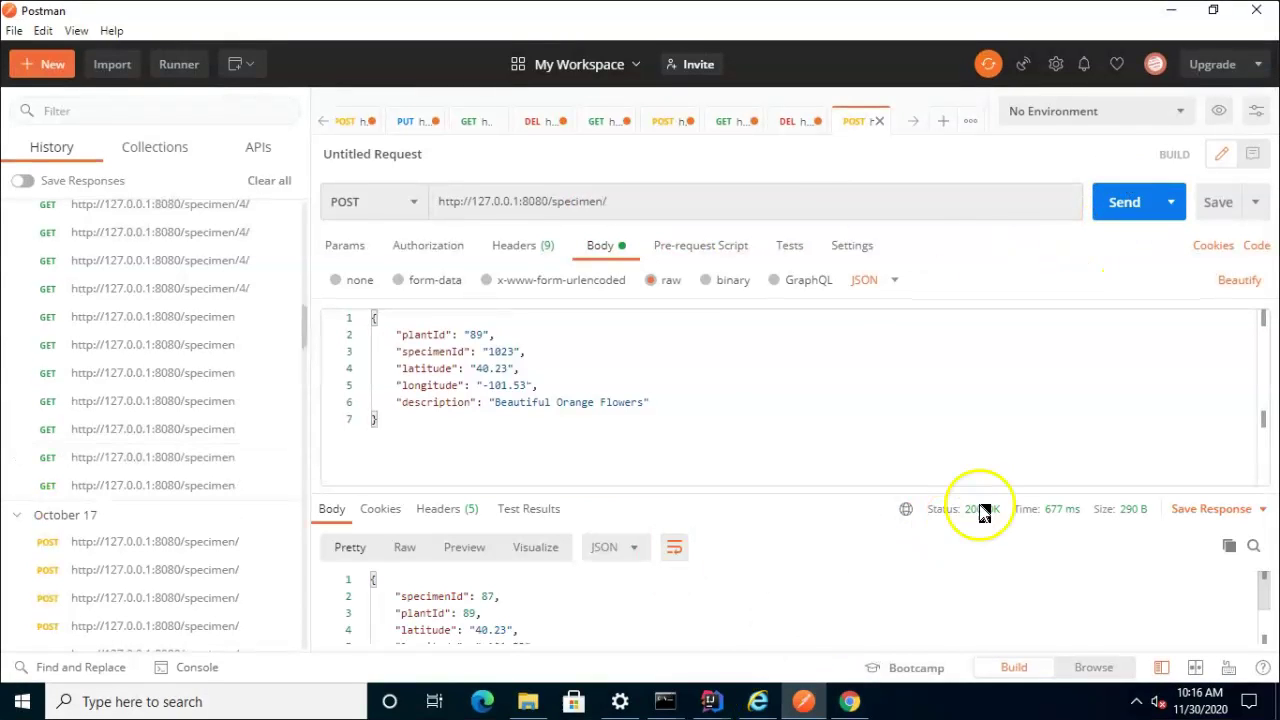
left_click(760, 701)
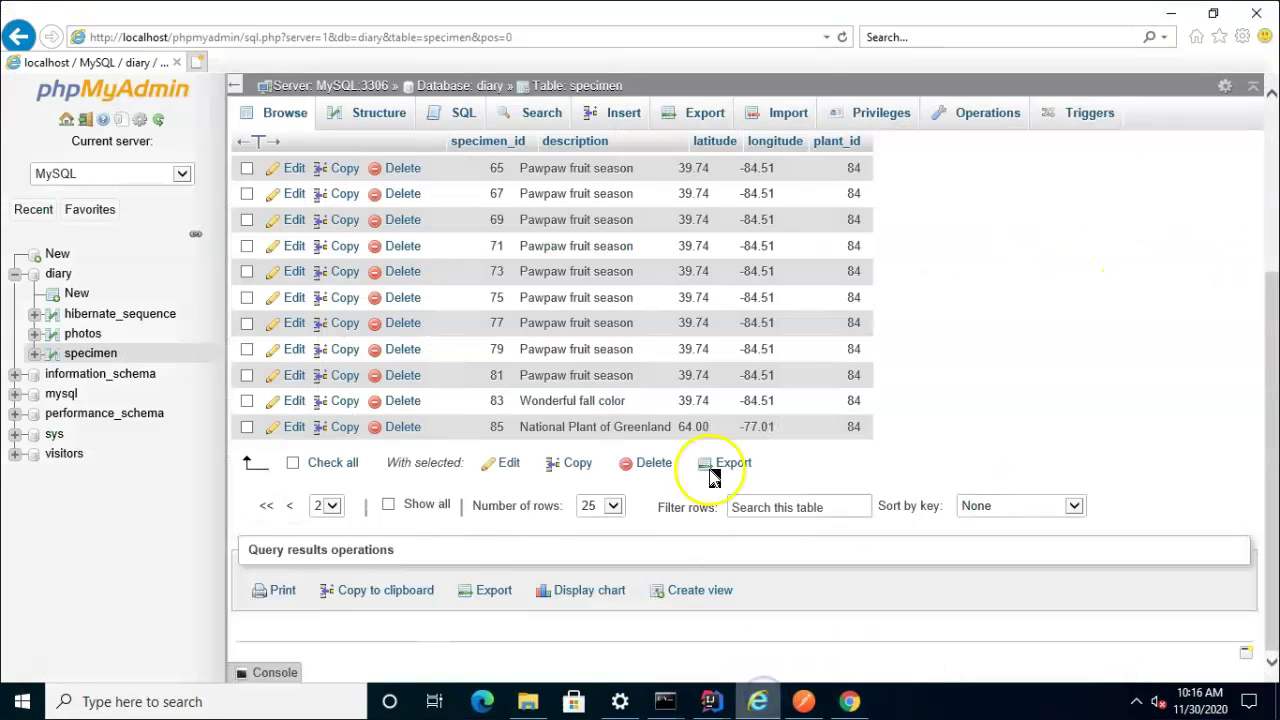
Refresh the specimen table to confirm new row 87, Beautiful Orange Flowers for plant 89.
key("F5")
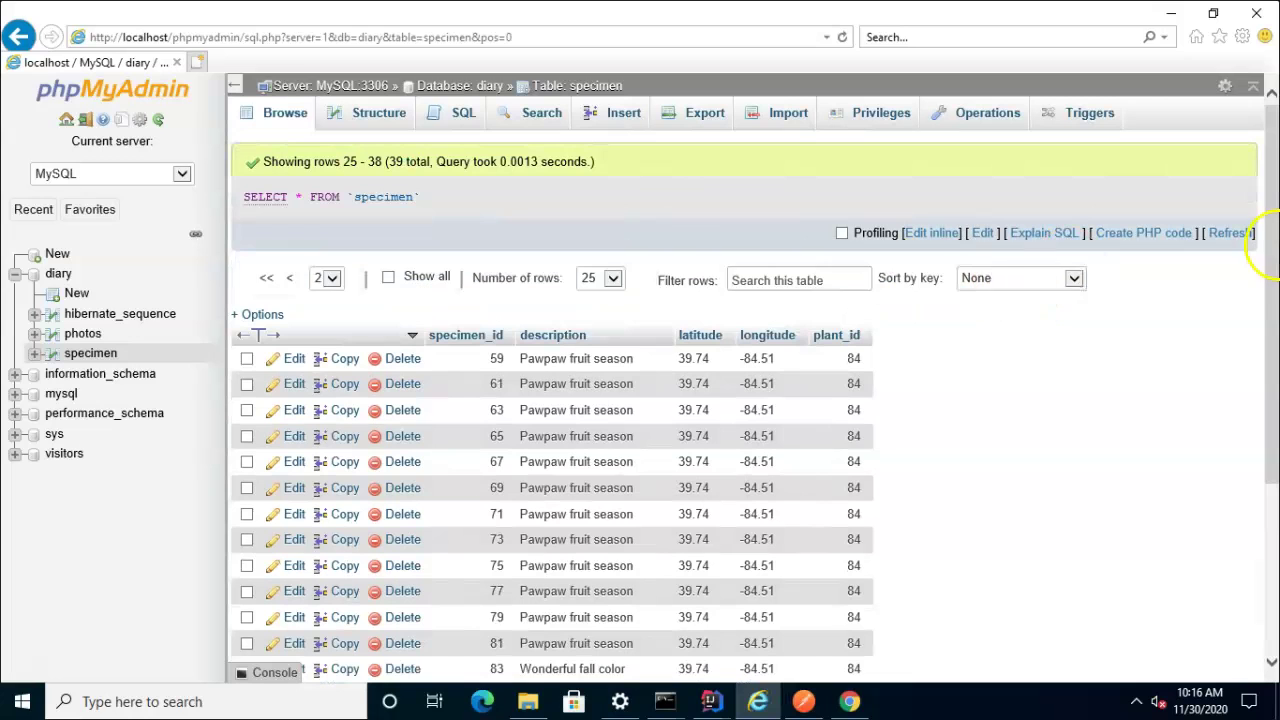
left_click(1234, 232)
scroll(571, 508, "down", 3)
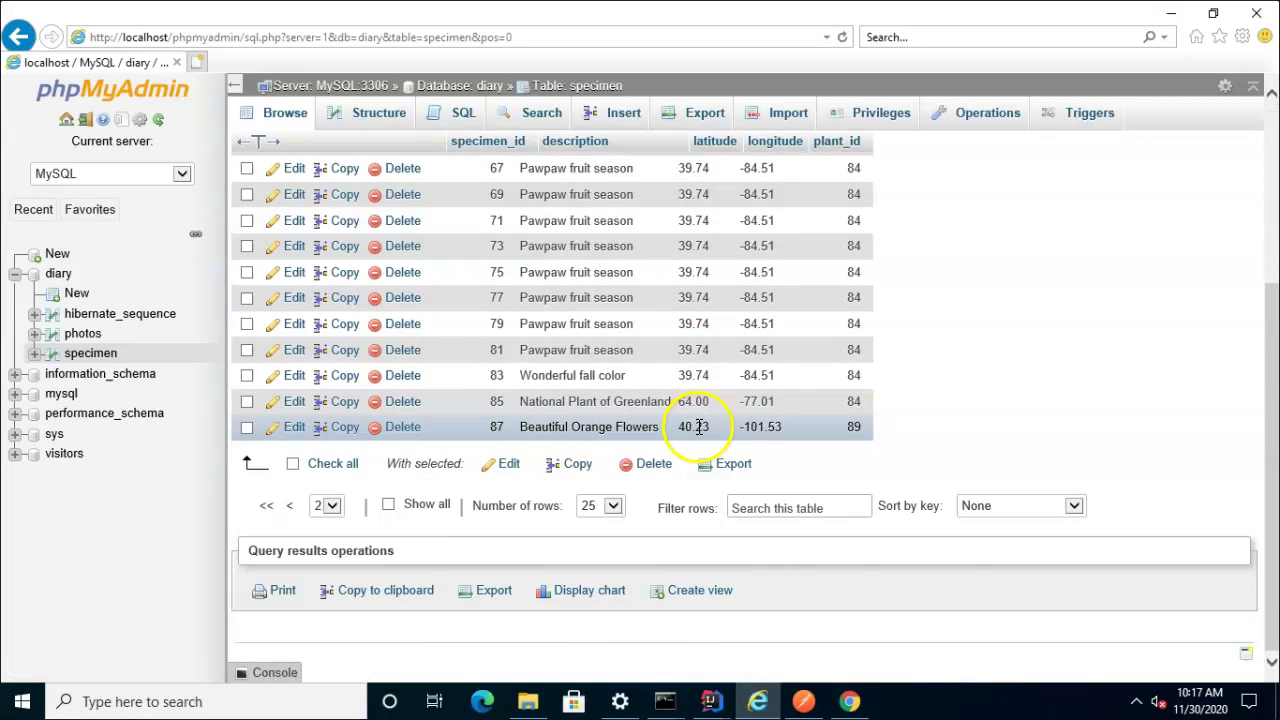
left_click(806, 700)
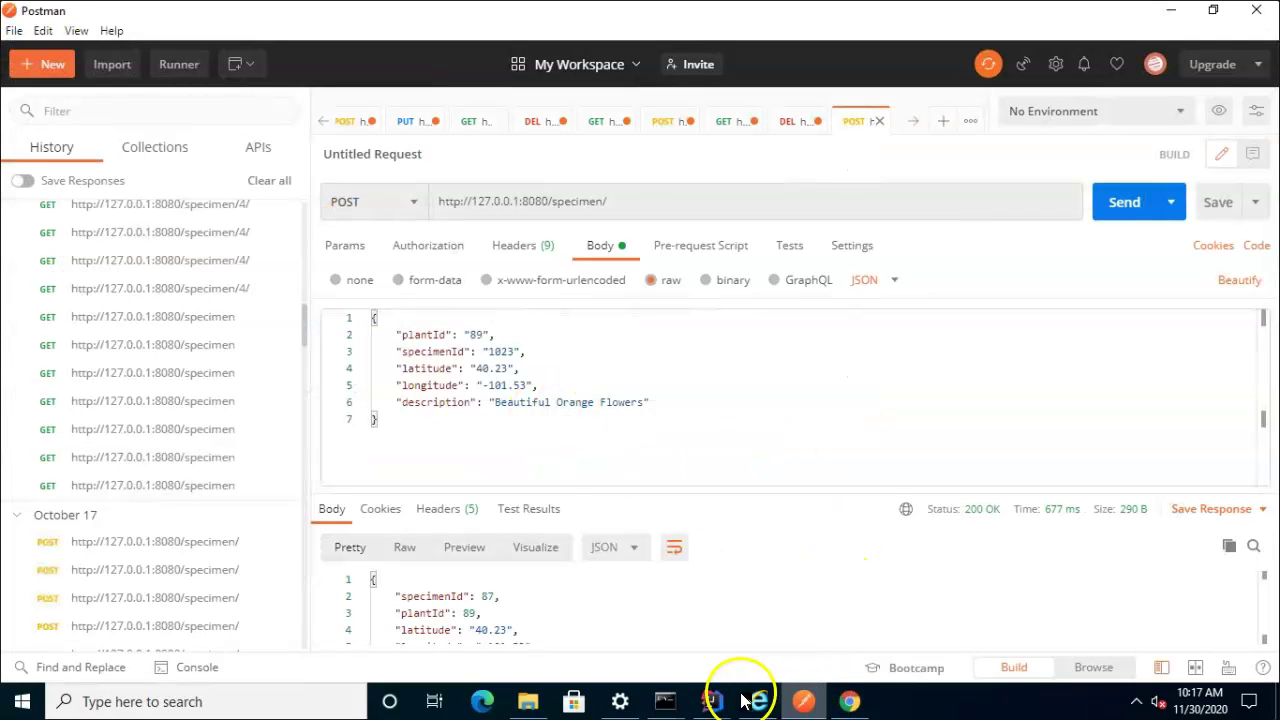
mouse_move(720, 703)
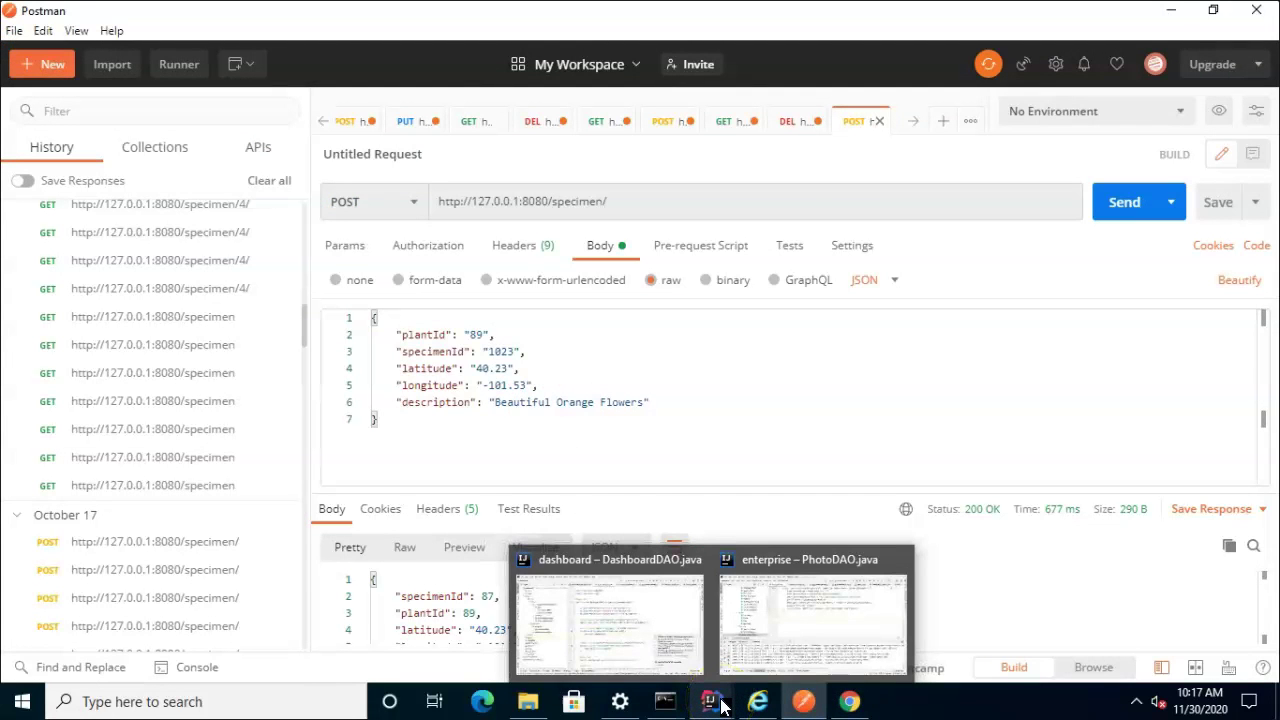
left_click(760, 700)
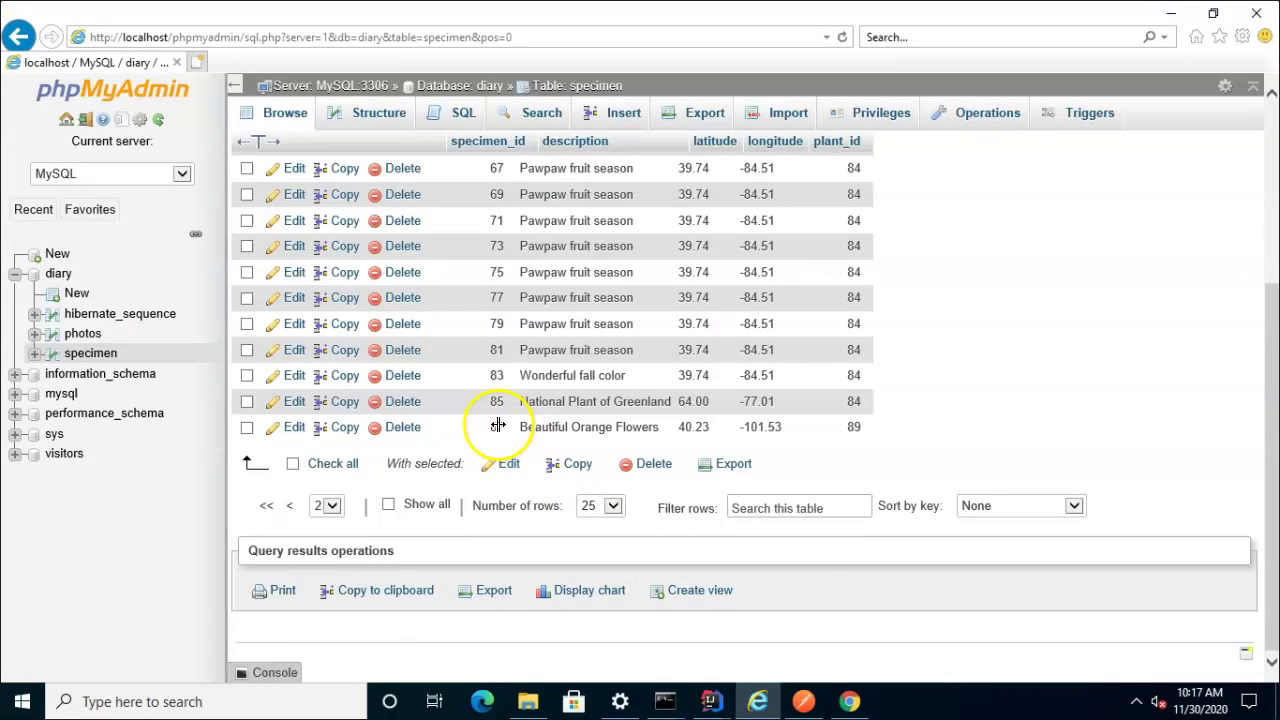
left_click(803, 701)
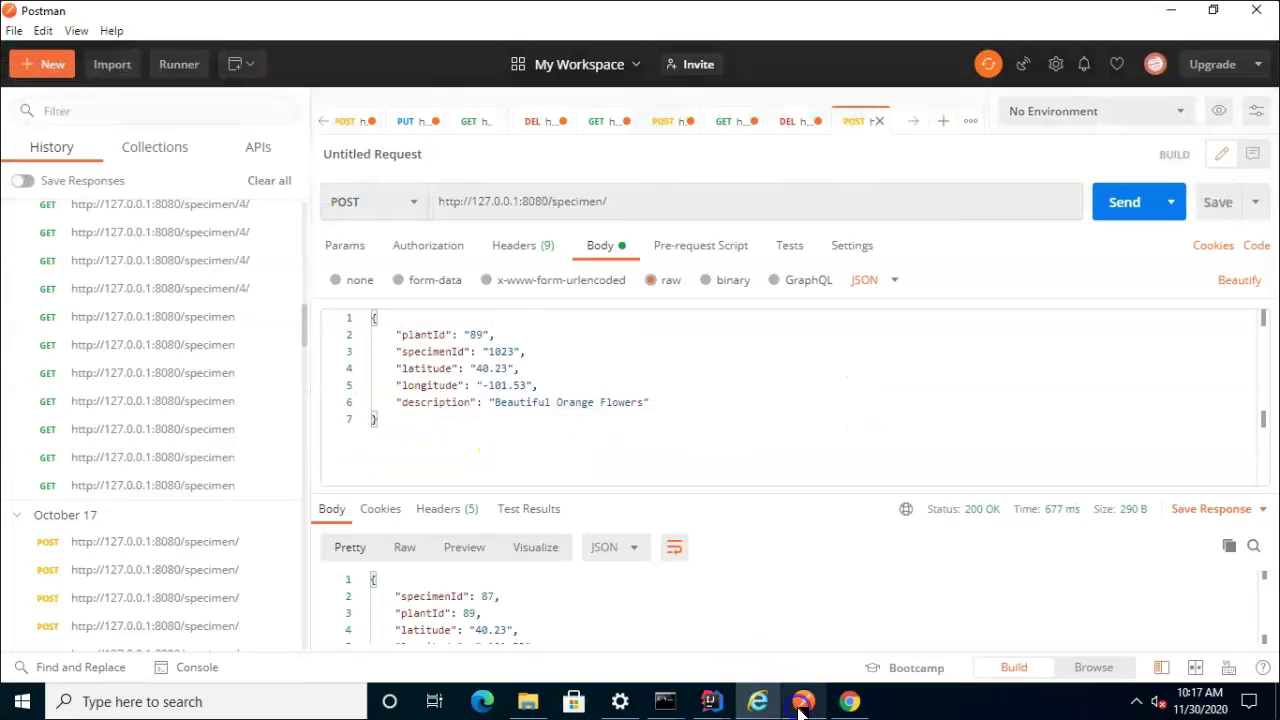
Change the saved DELETE /specimen/47 request to specimen 87 and send it for 200 OK.
scroll(150, 398, "down", 5)
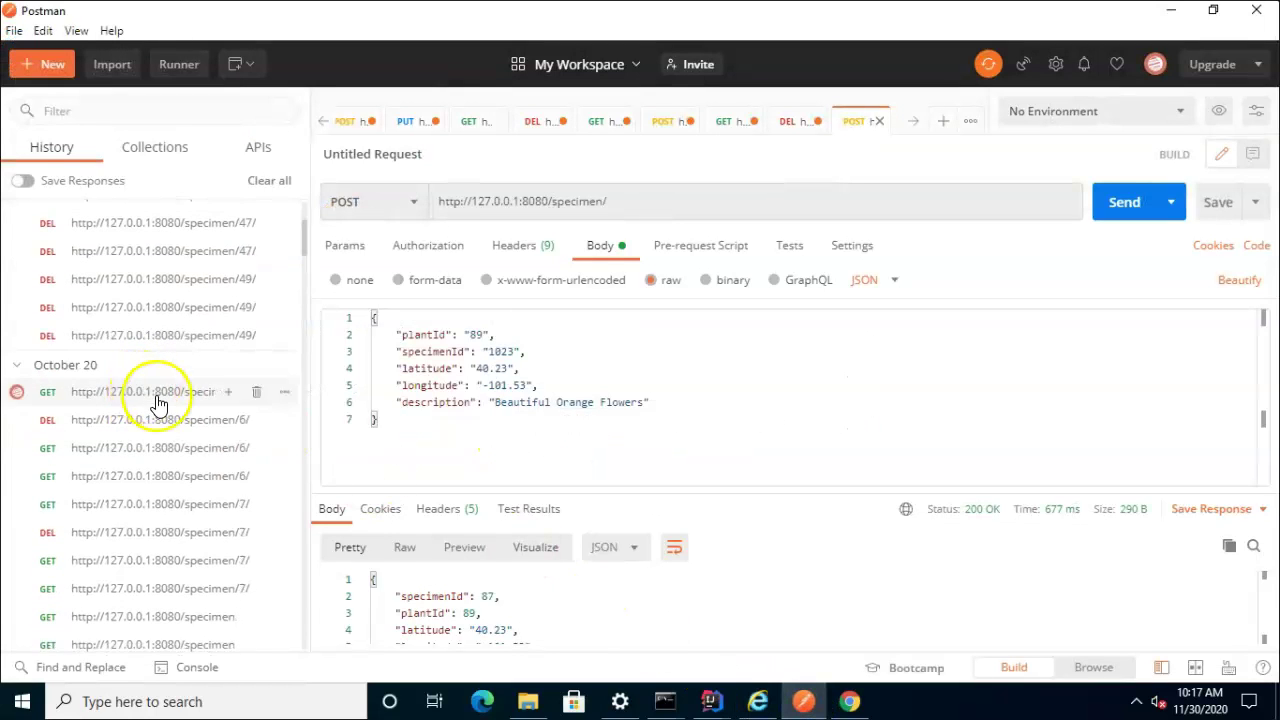
scroll(186, 357, "up", 1)
left_click(190, 349)
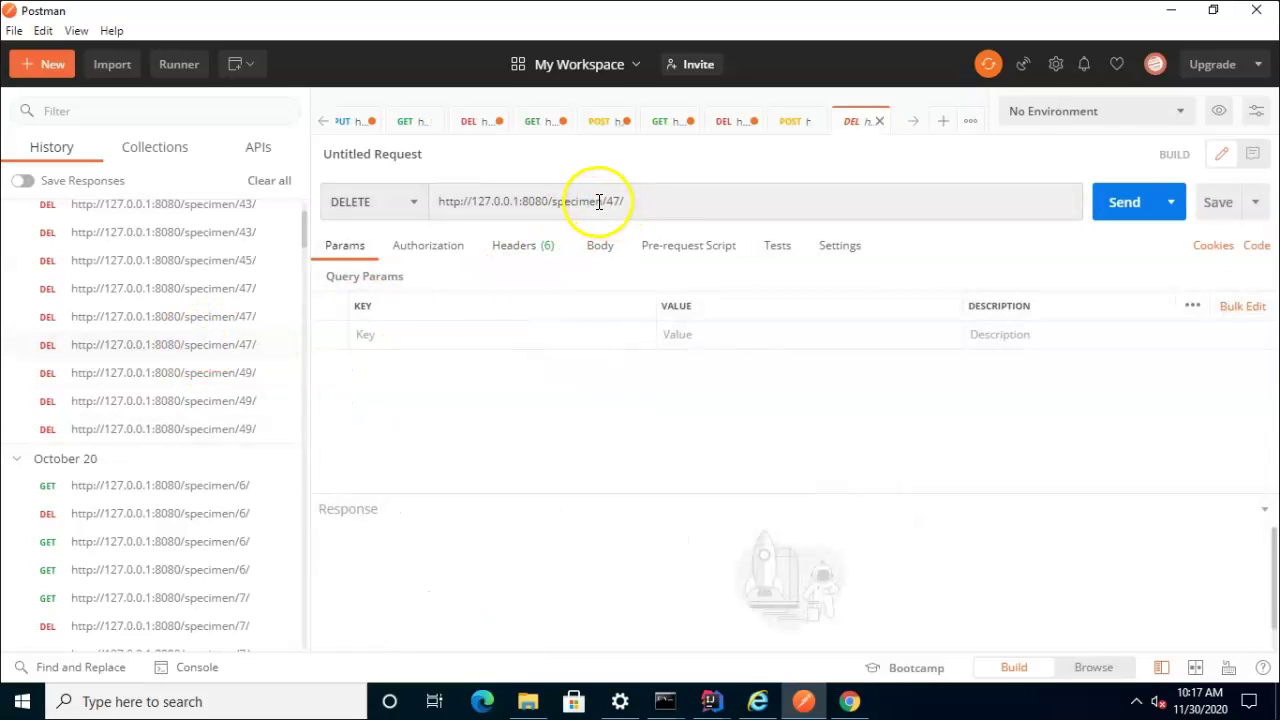
double_click(553, 200)
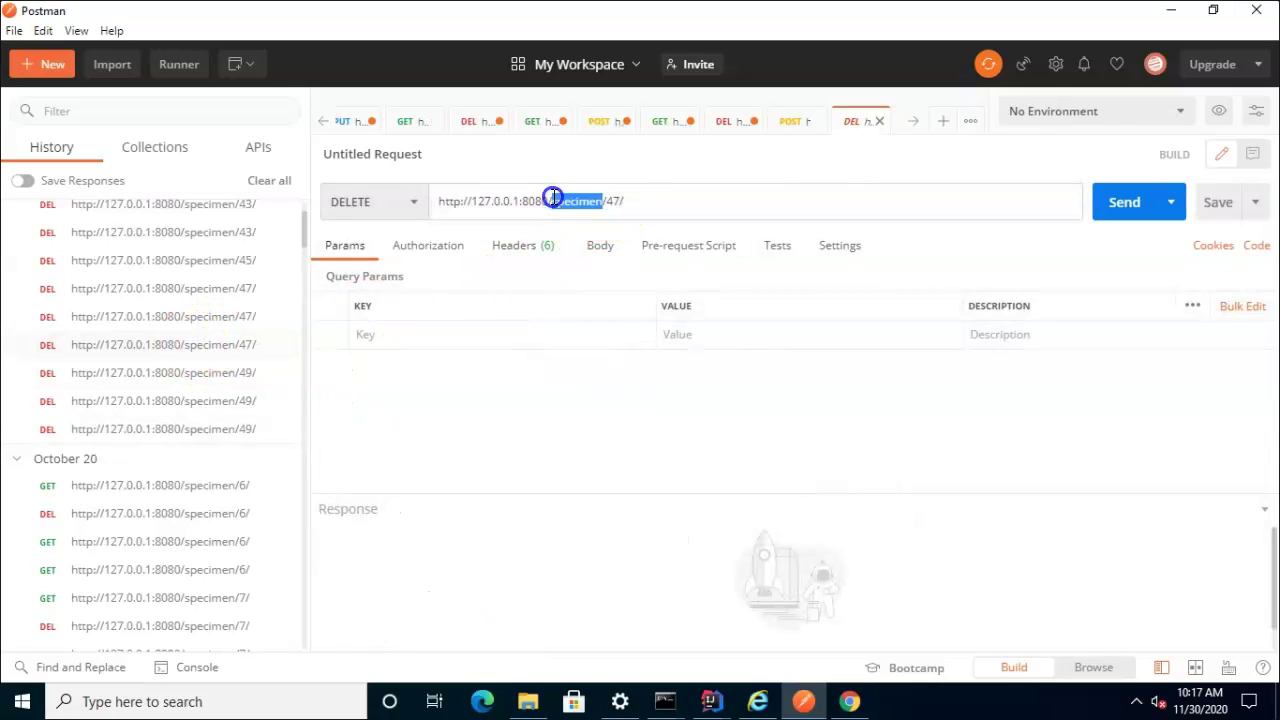
left_click(620, 201)
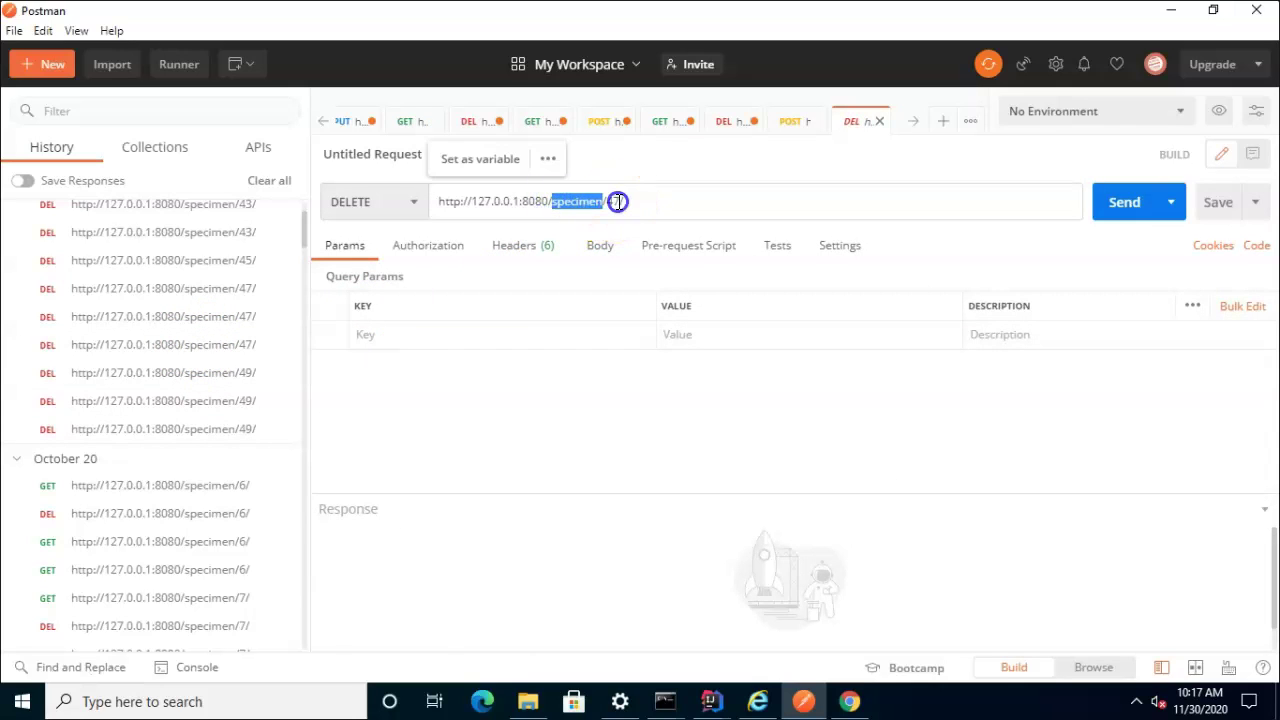
left_click(760, 703)
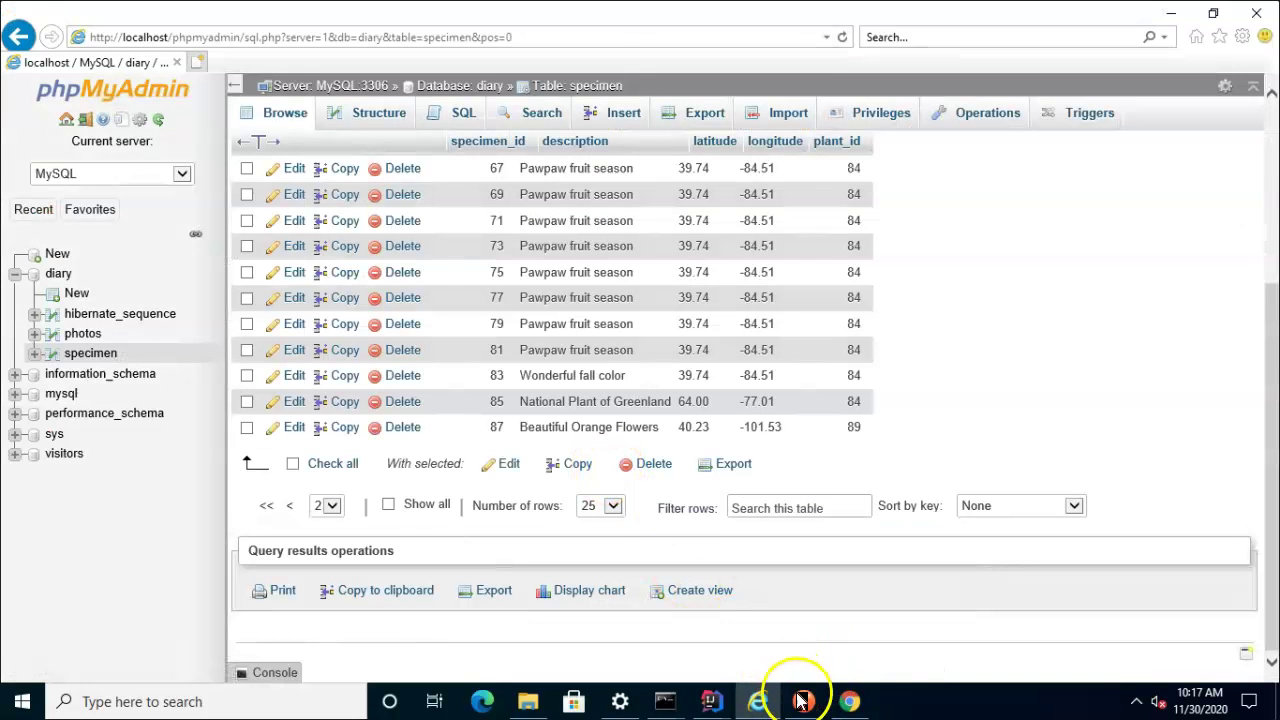
left_click(804, 701)
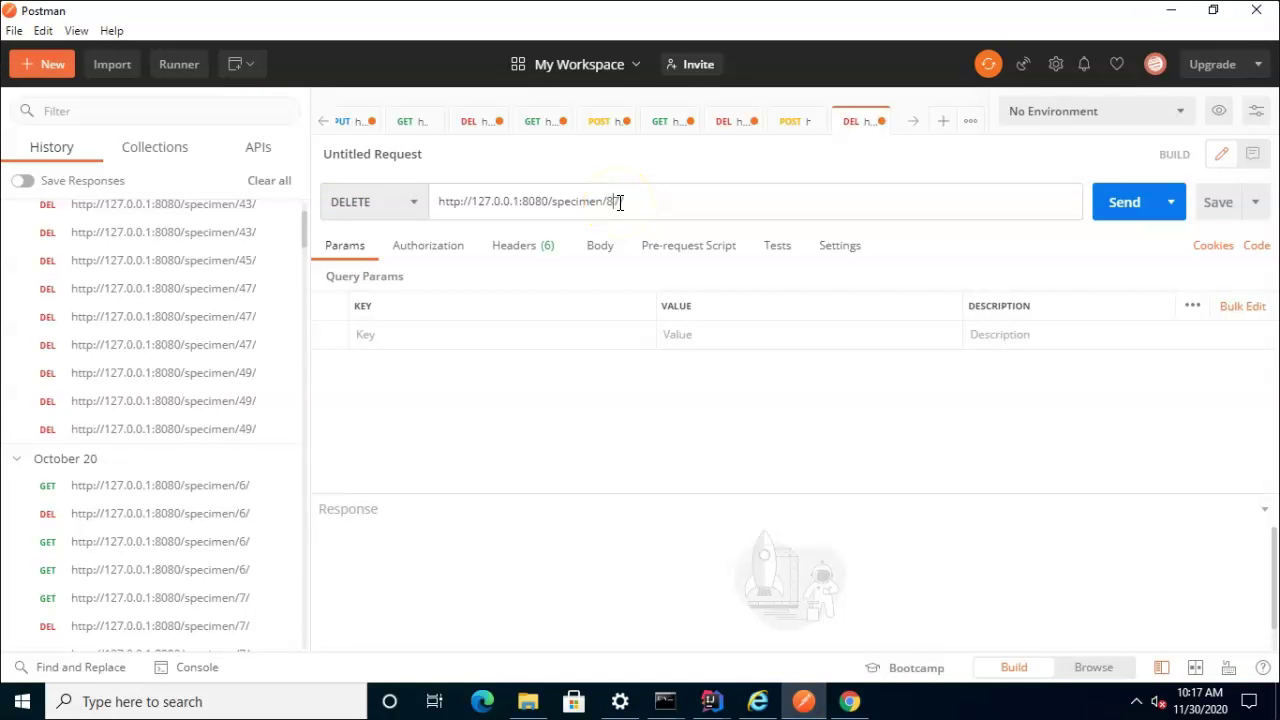
left_click(1130, 208)
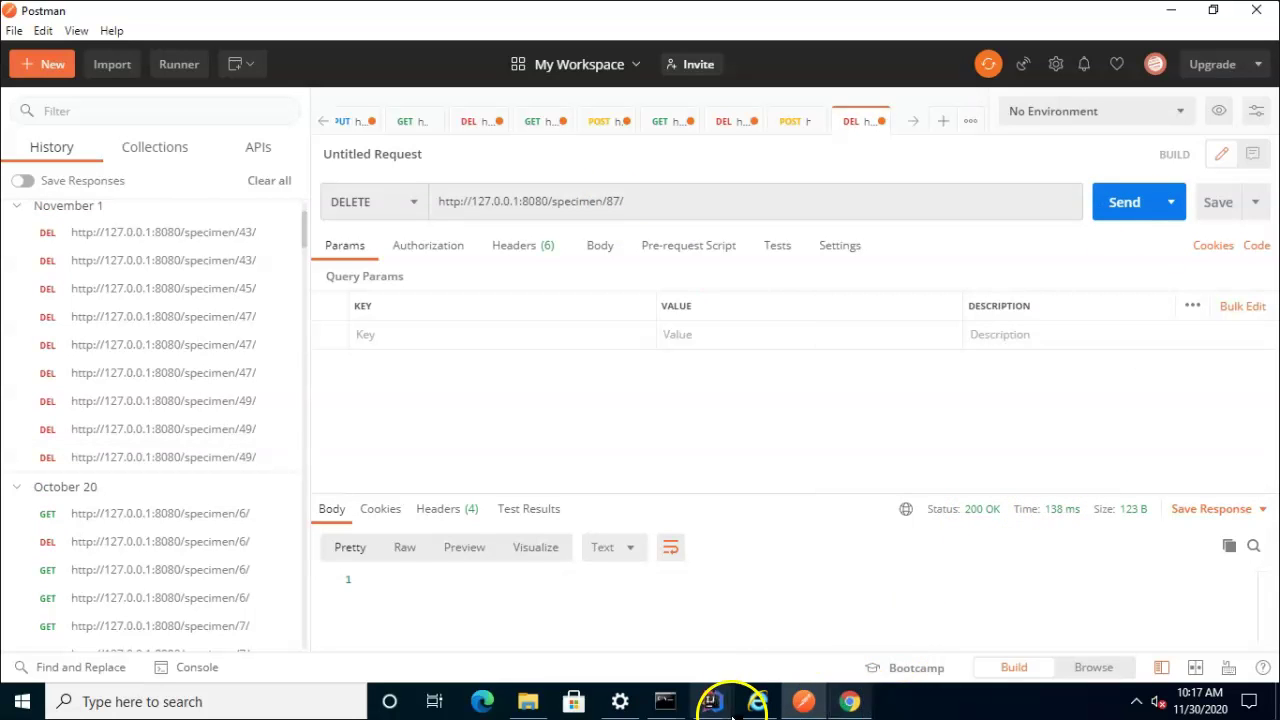
left_click(757, 701)
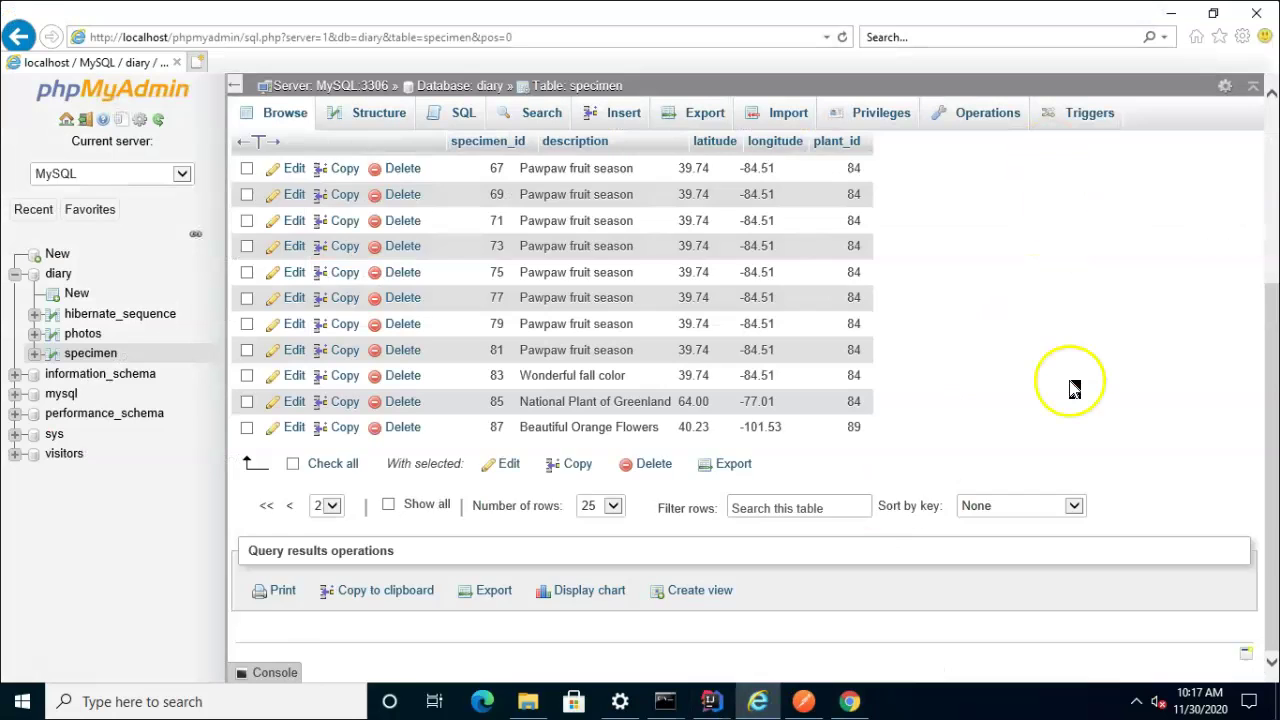
Refresh the specimen table and verify it now ends at row 85, with row 87 removed.
scroll(1074, 389, "up", 3)
left_click(1230, 234)
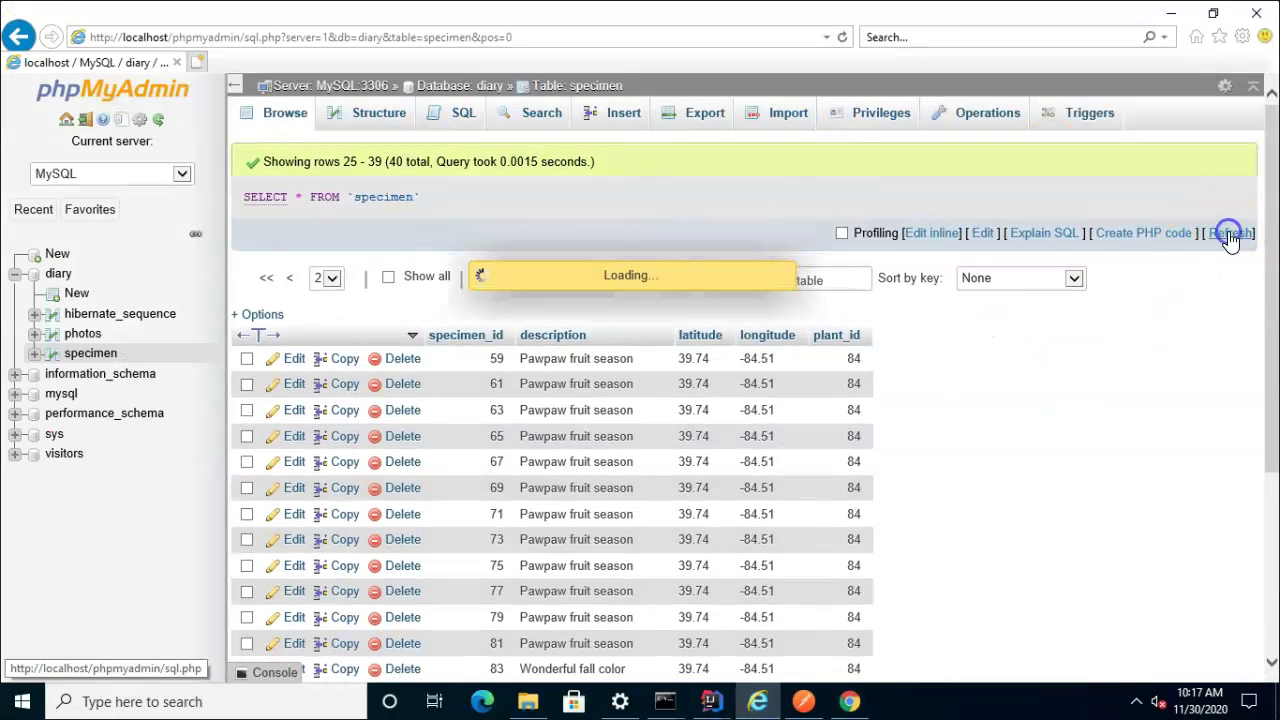
scroll(1122, 377, "down", 3)
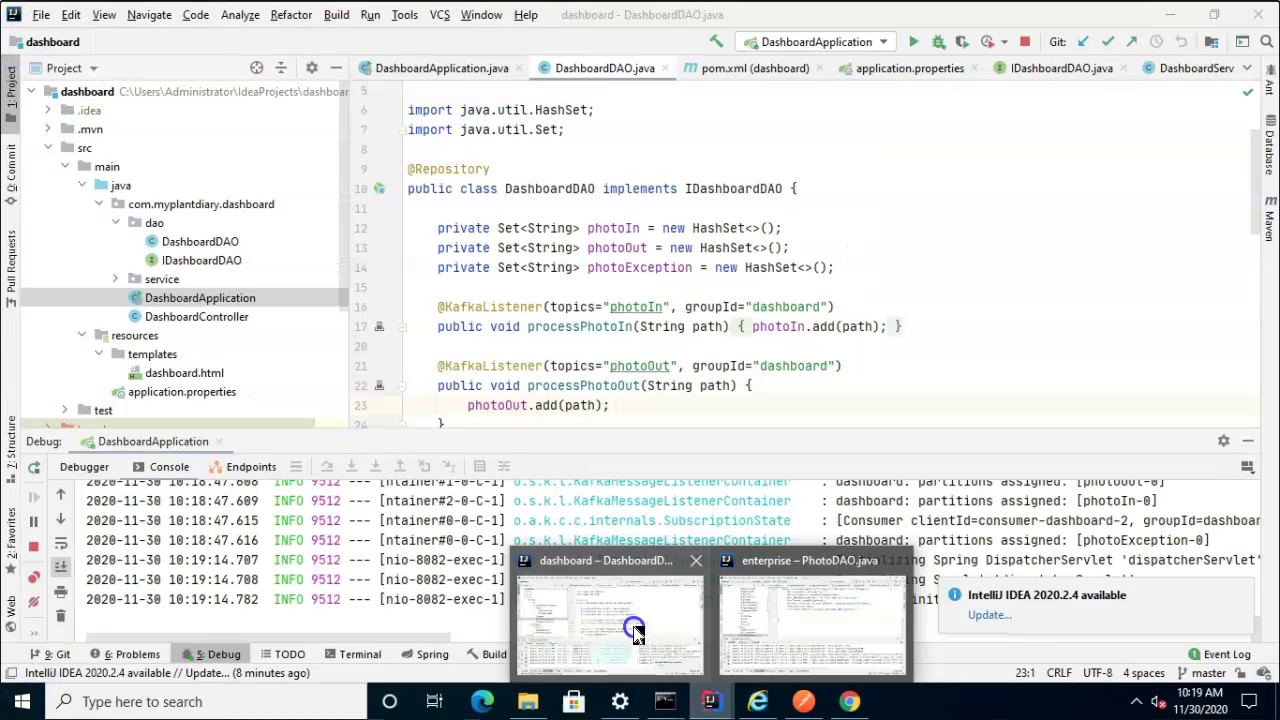
left_click(625, 630)
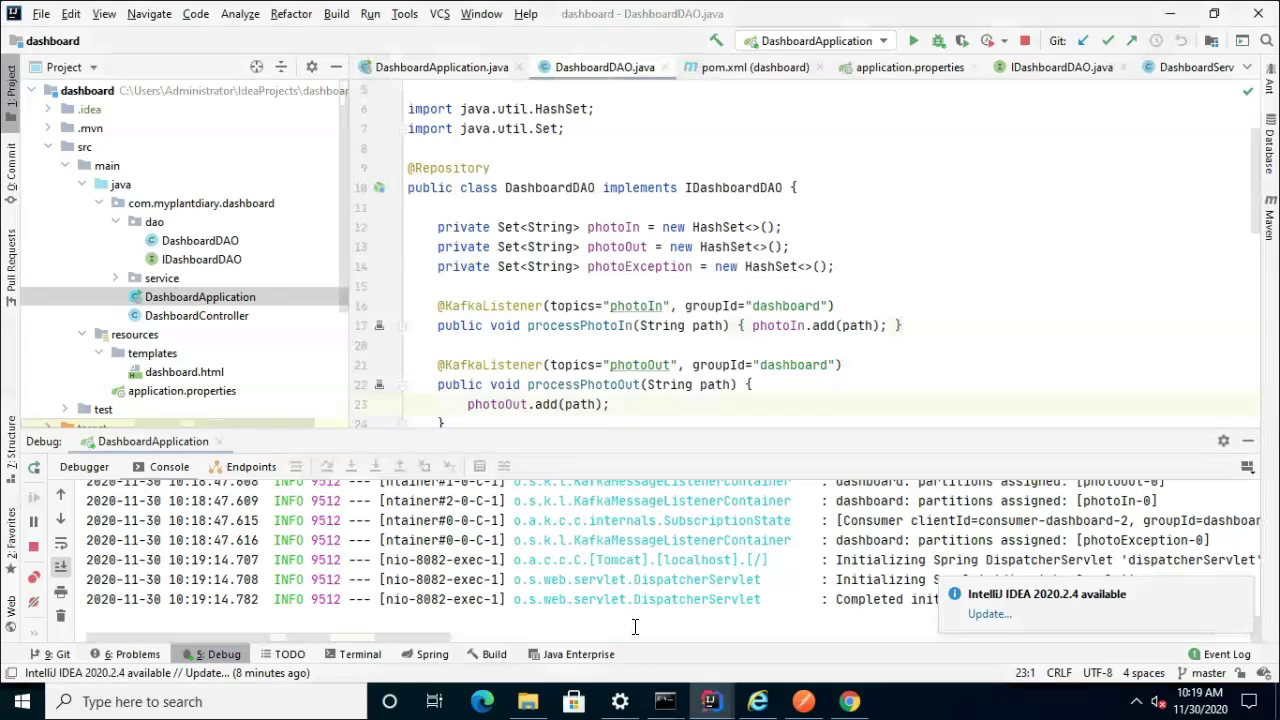
right_click(217, 307)
mouse_move(250, 104)
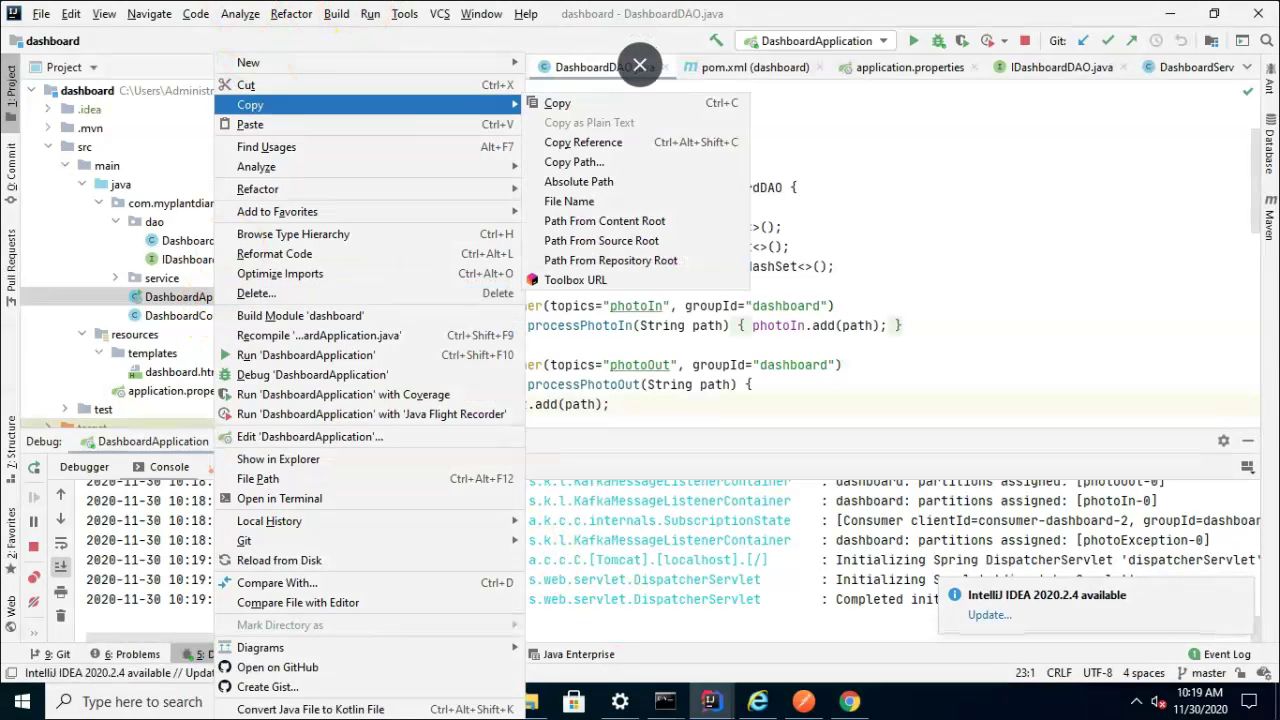
left_click(370, 14)
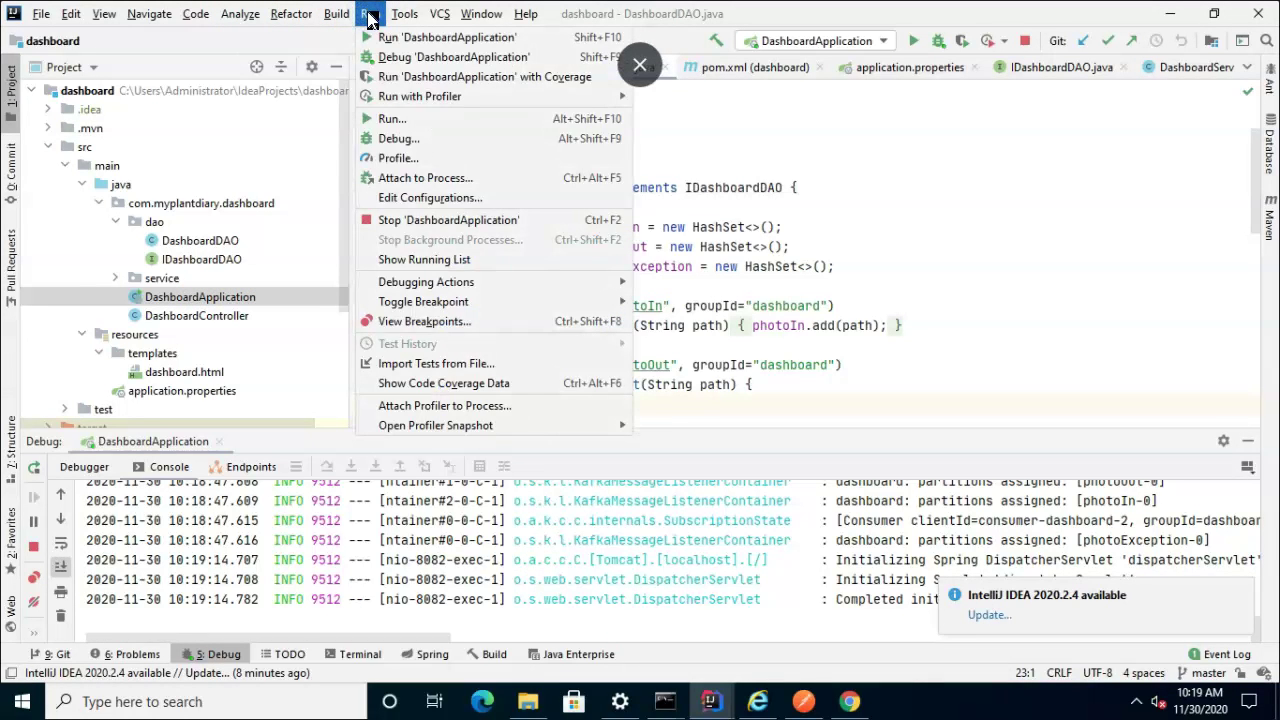
left_click(478, 197)
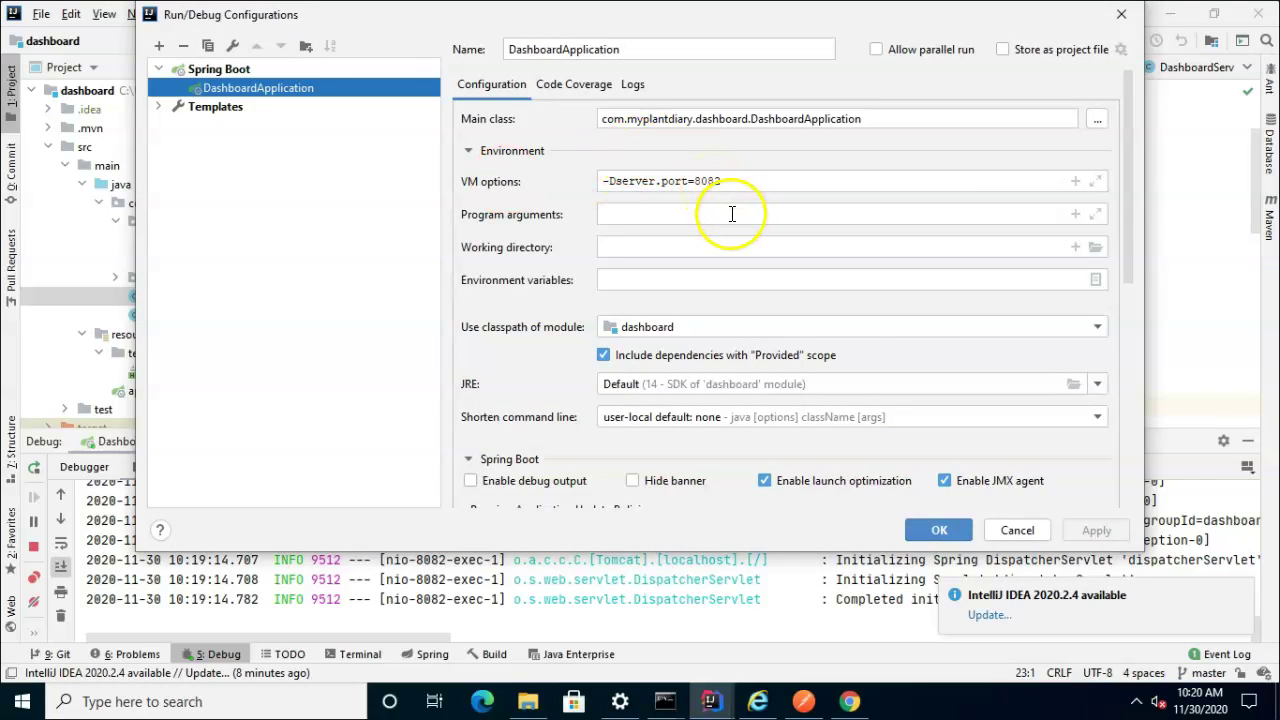
left_click(1015, 530)
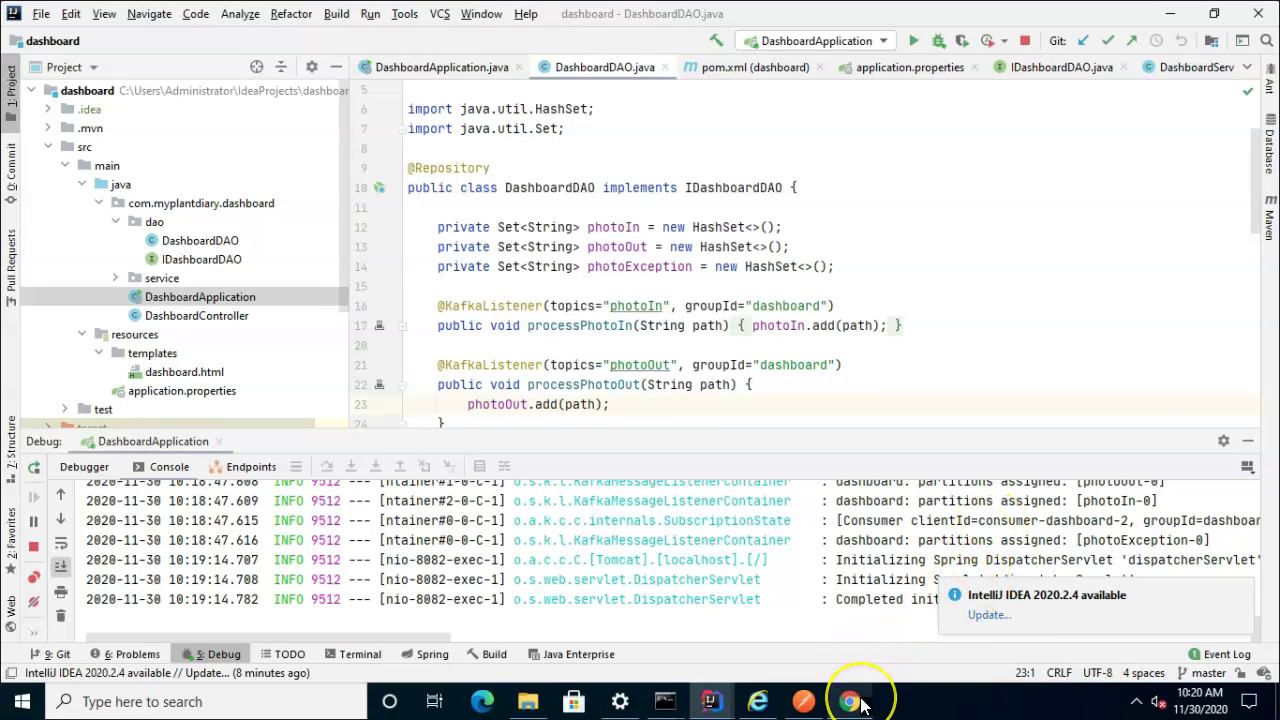
mouse_move(860, 704)
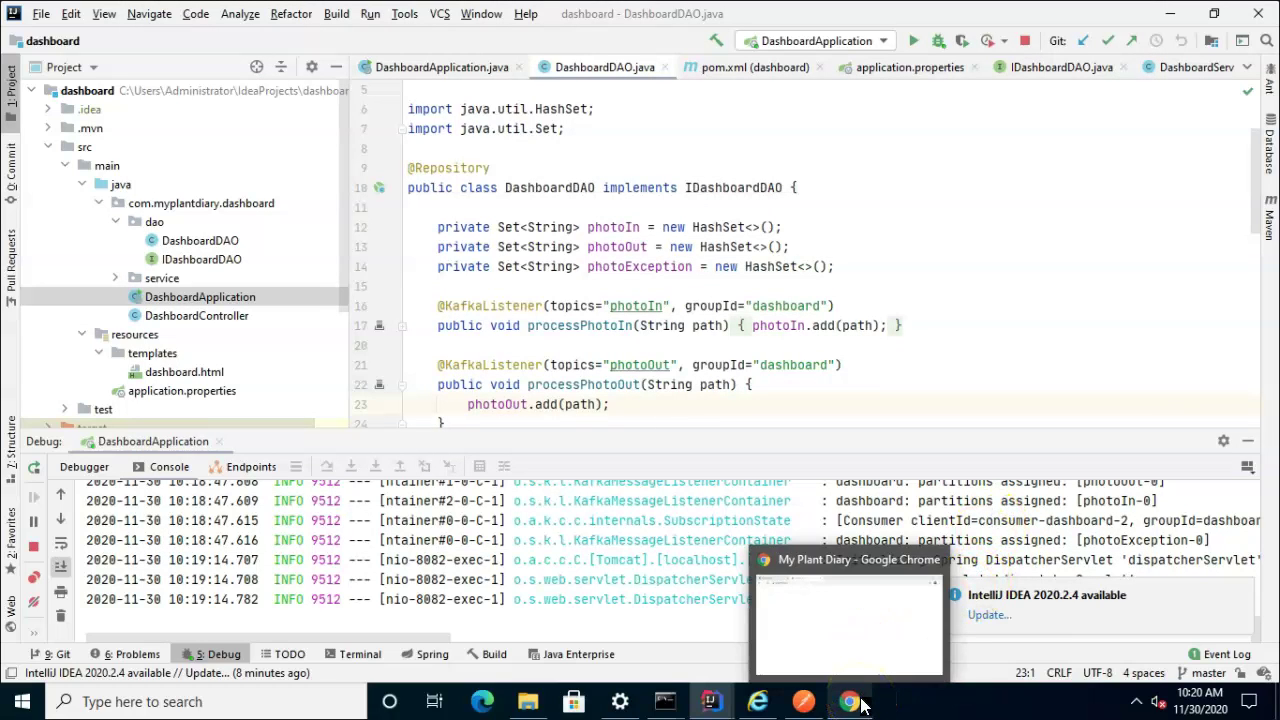
Reload the Dashboard at 127.0.0.1:8082 so SwampWhiteOak.jpeg shows under Un processed.
left_click(869, 621)
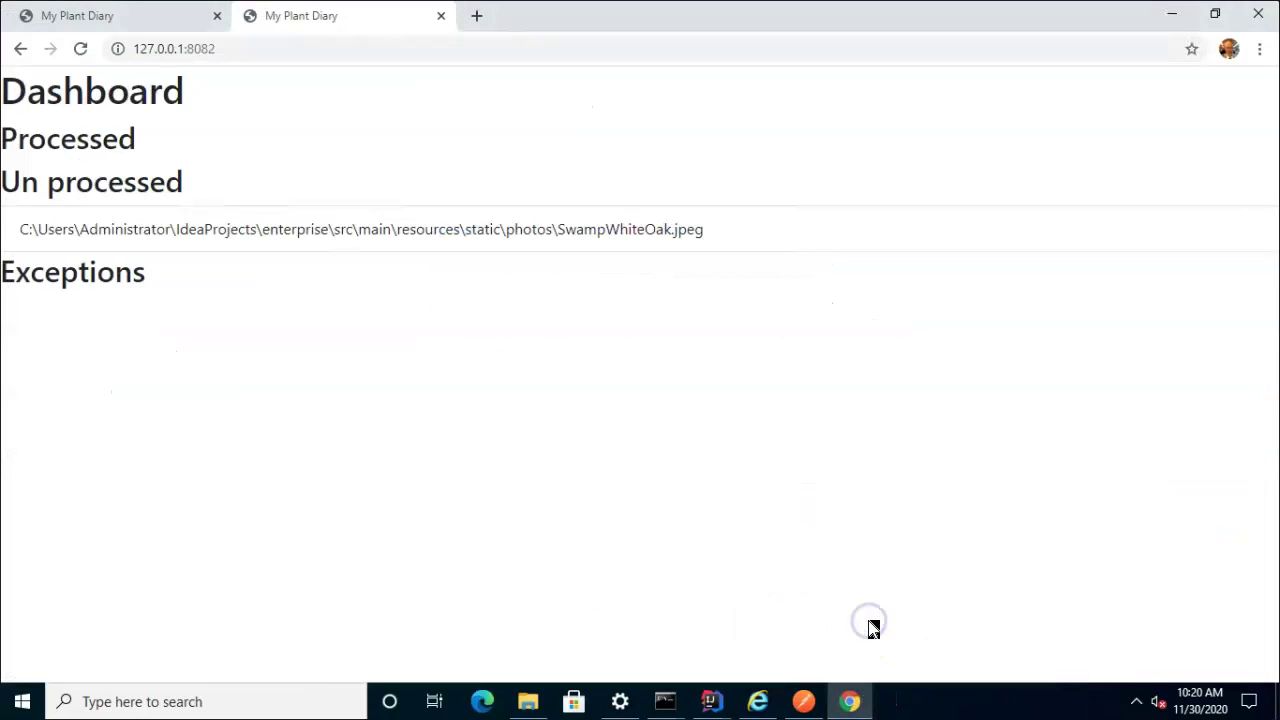
left_click(80, 49)
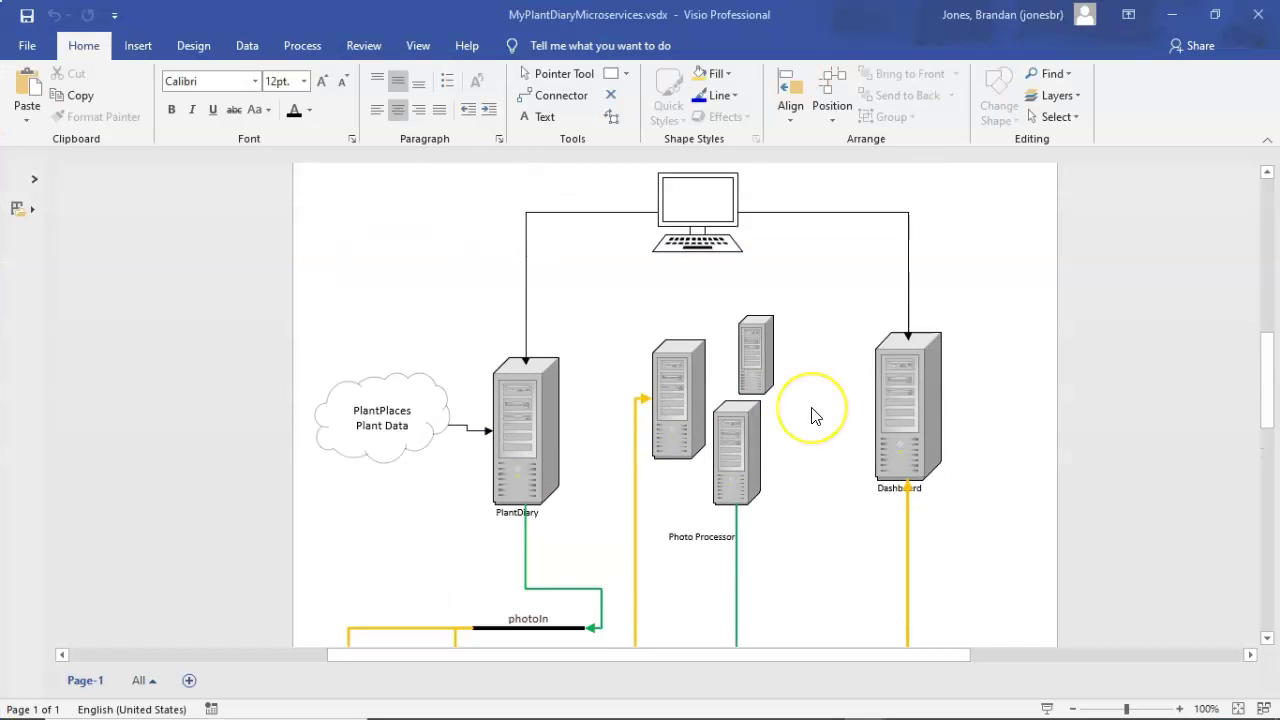
Scroll the diagram to the photoIn, photoOut and photoException topic flows, then minimize Visio.
scroll(815, 412, "down", 3)
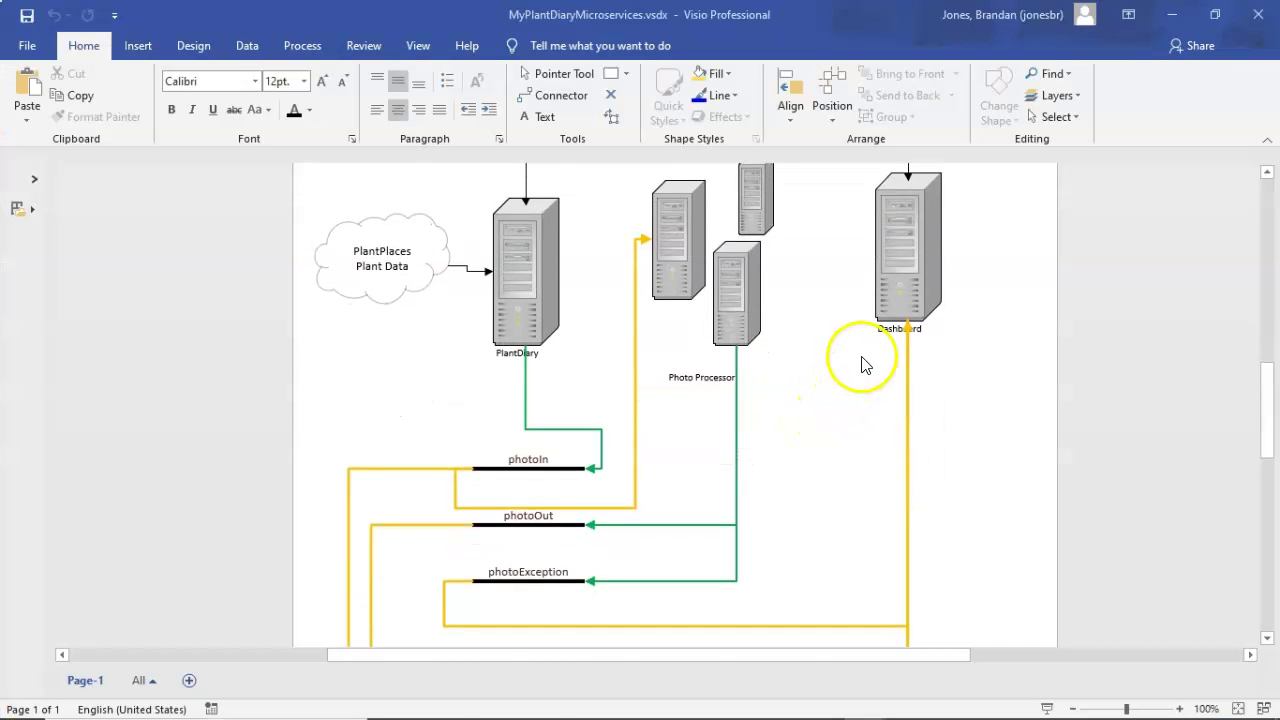
scroll(860, 365, "down", 1)
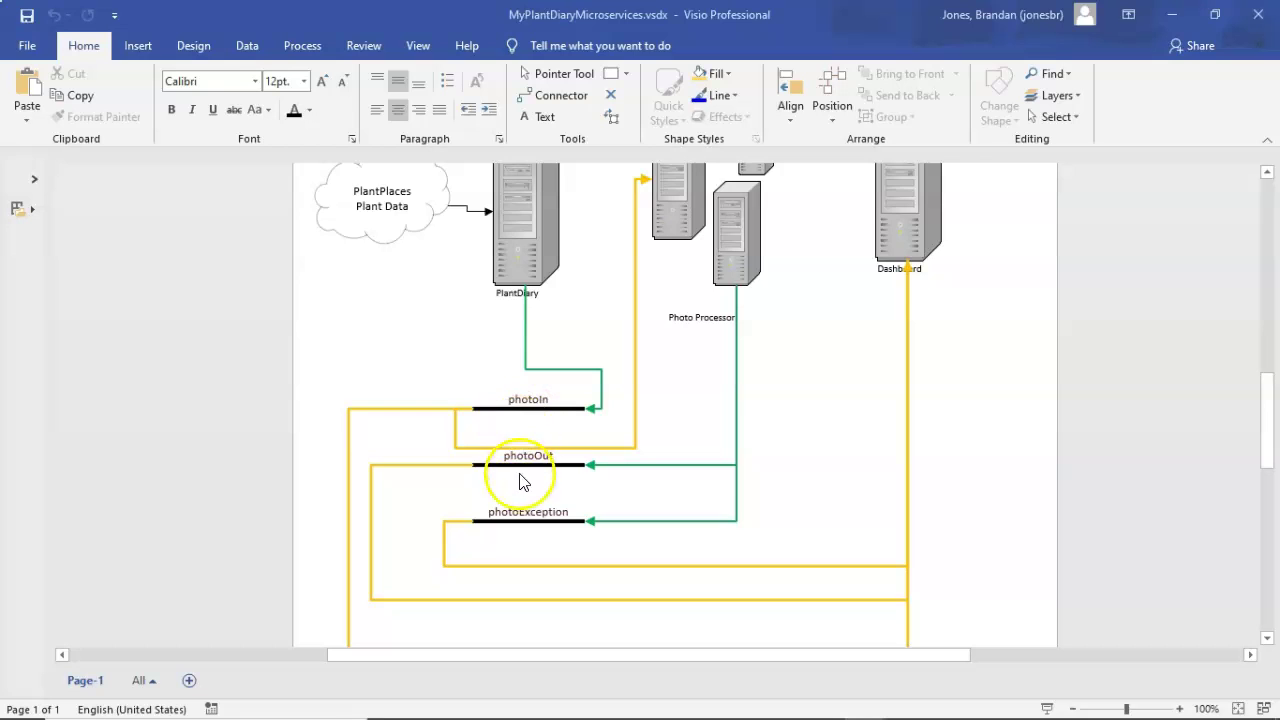
scroll(515, 490, "up", 1)
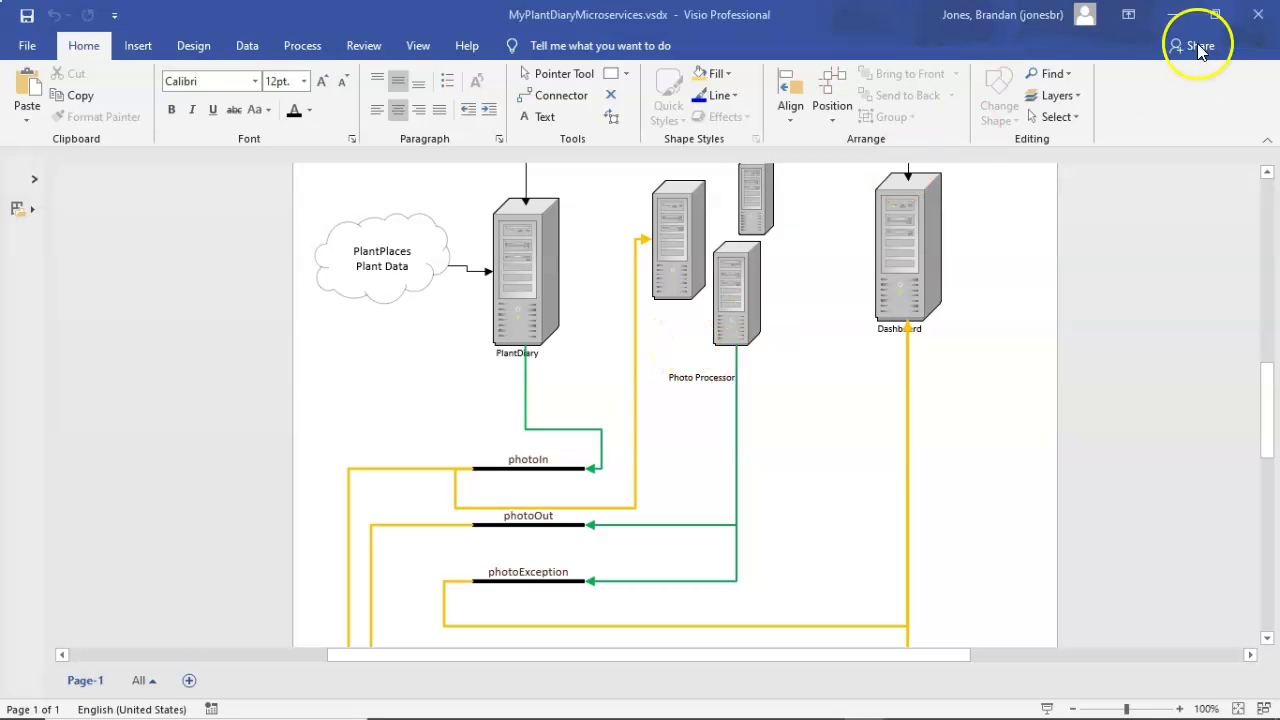
left_click(1172, 14)
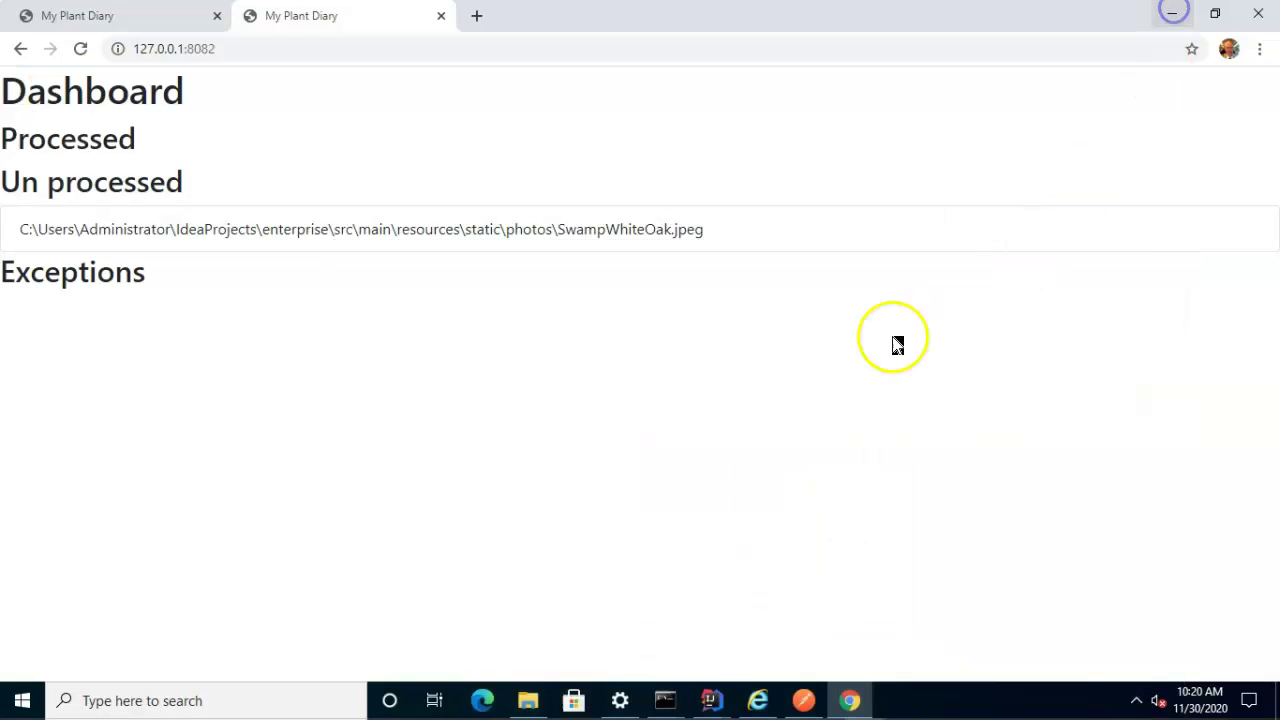
Look over the open IntelliJ project windows from the taskbar previews.
left_click(722, 697)
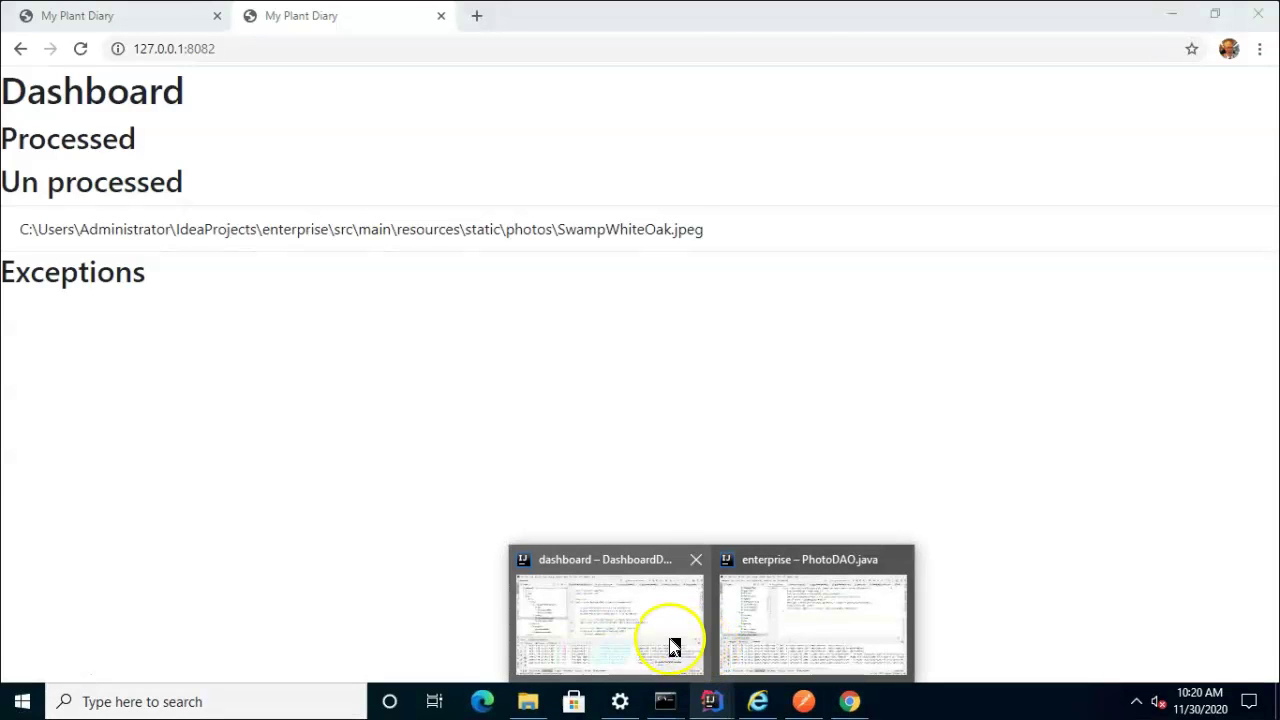
mouse_move(675, 647)
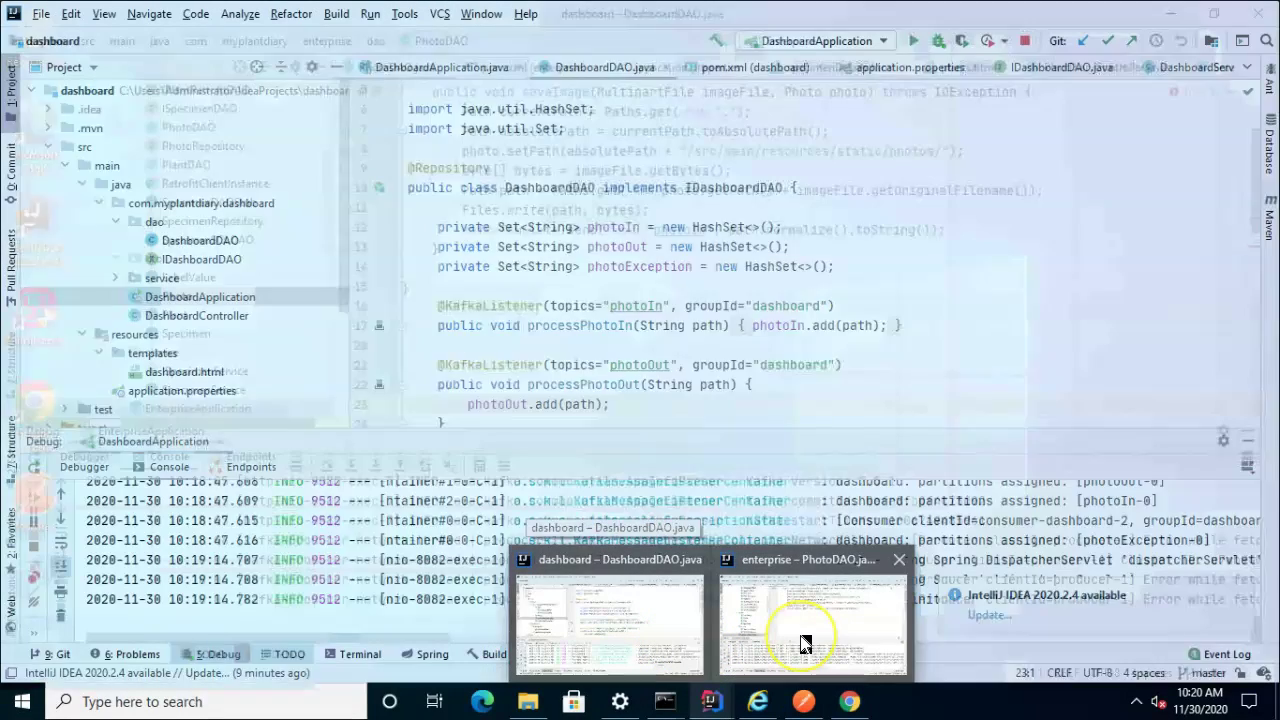
mouse_move(805, 645)
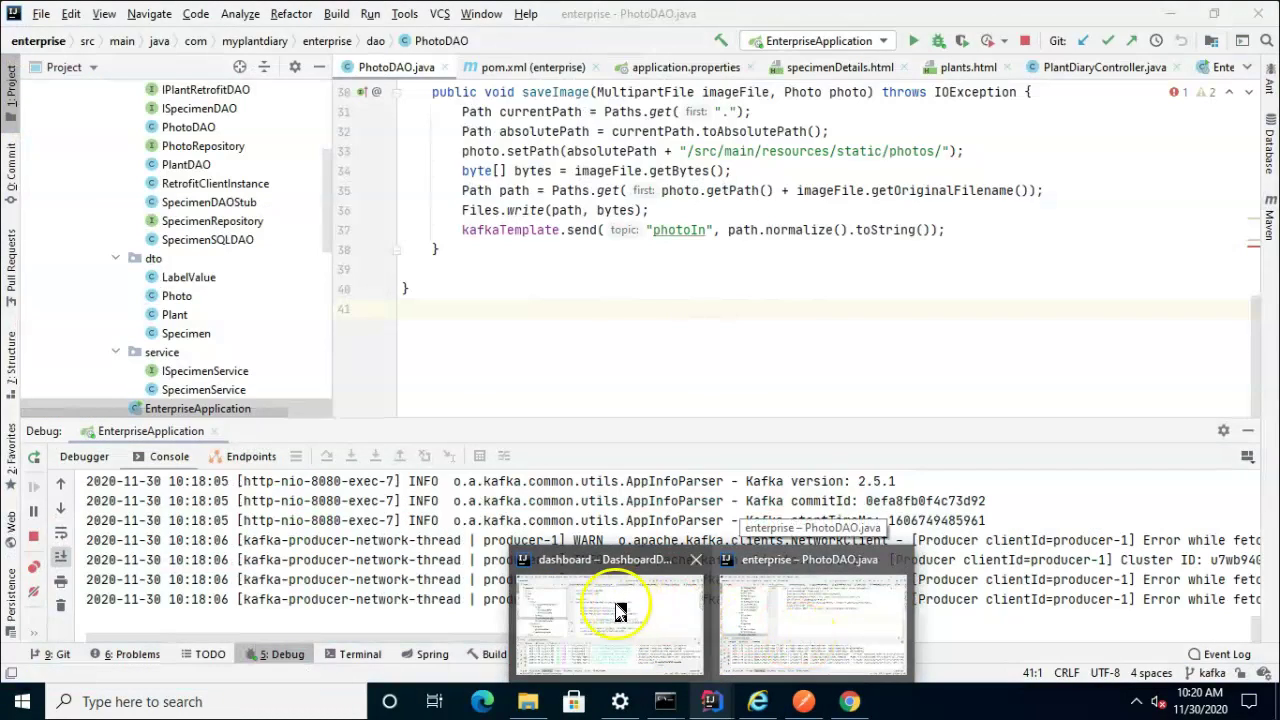
mouse_move(616, 612)
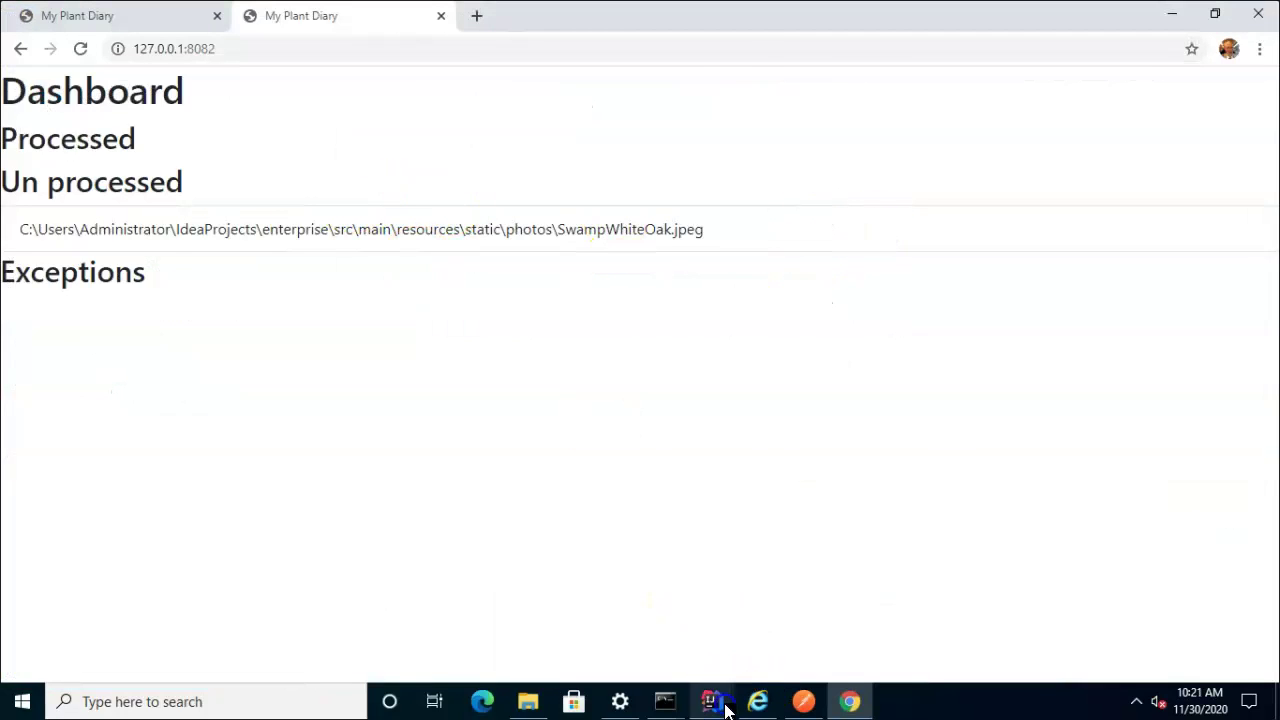
left_click(728, 700)
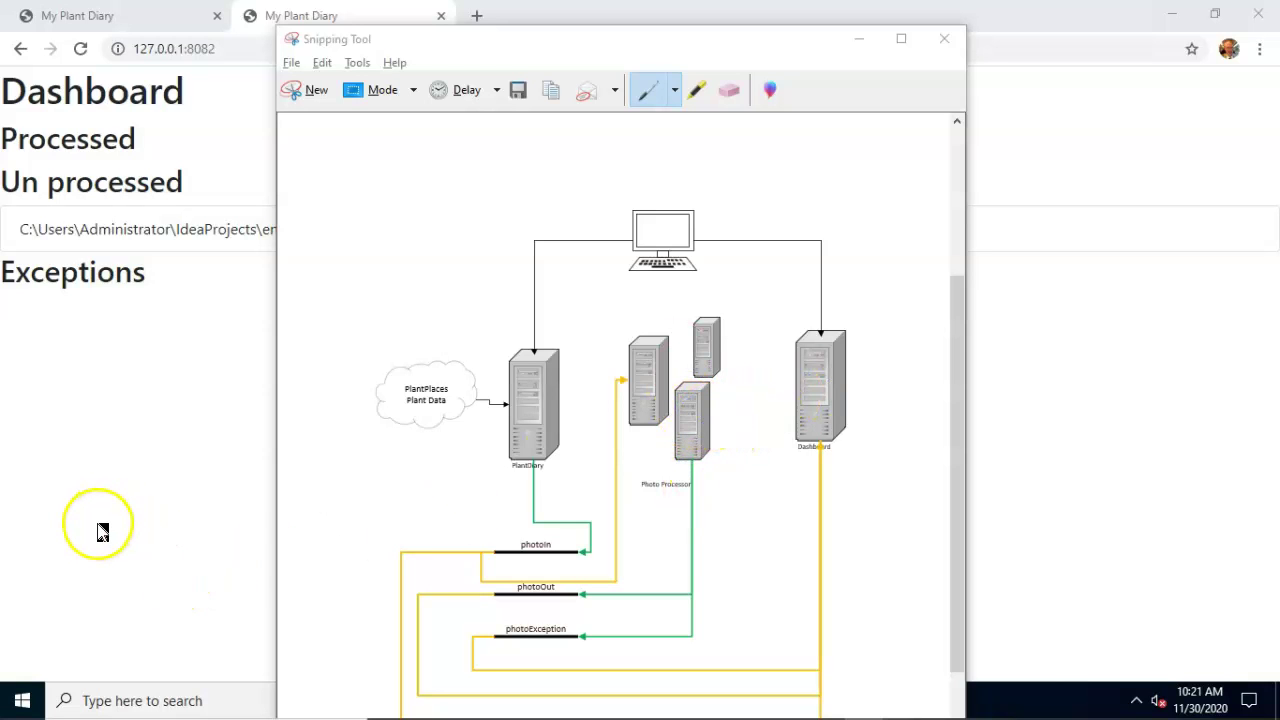
Debug PhotoprocessorApplication in the photoprocessor project, then return to Chrome's Dashboard.
left_click(711, 701)
mouse_move(725, 672)
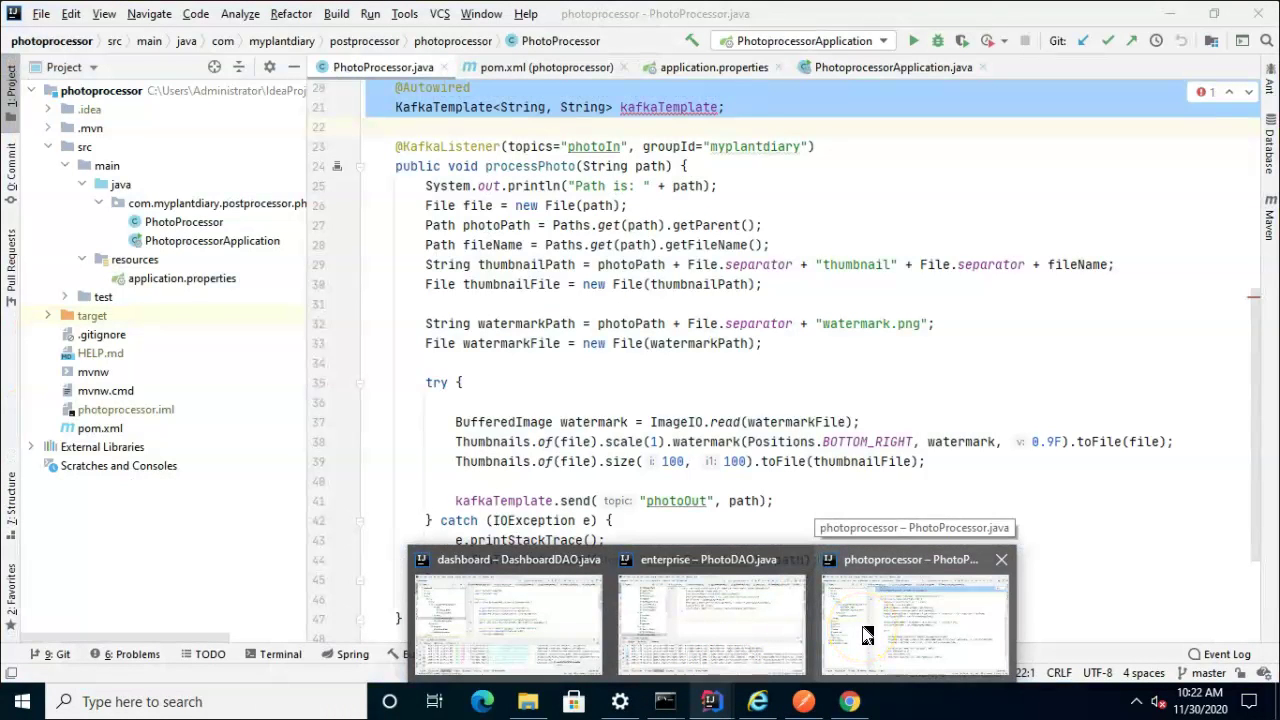
left_click(866, 635)
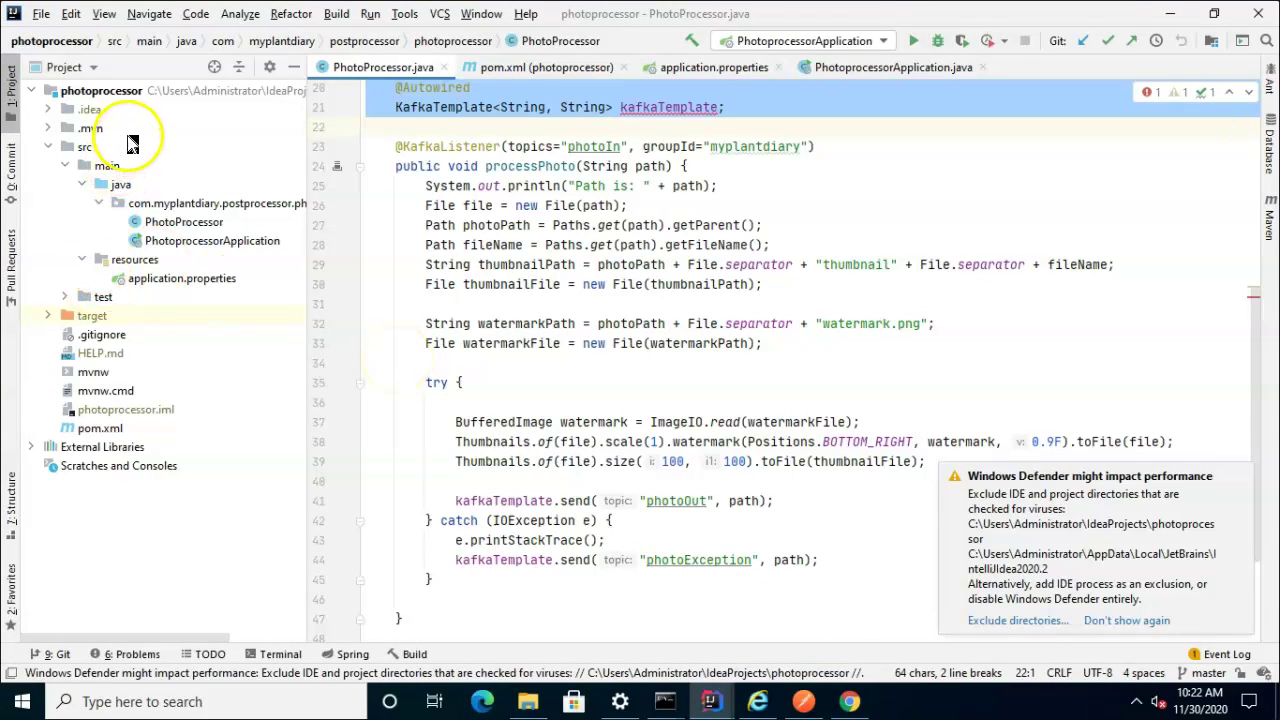
right_click(204, 243)
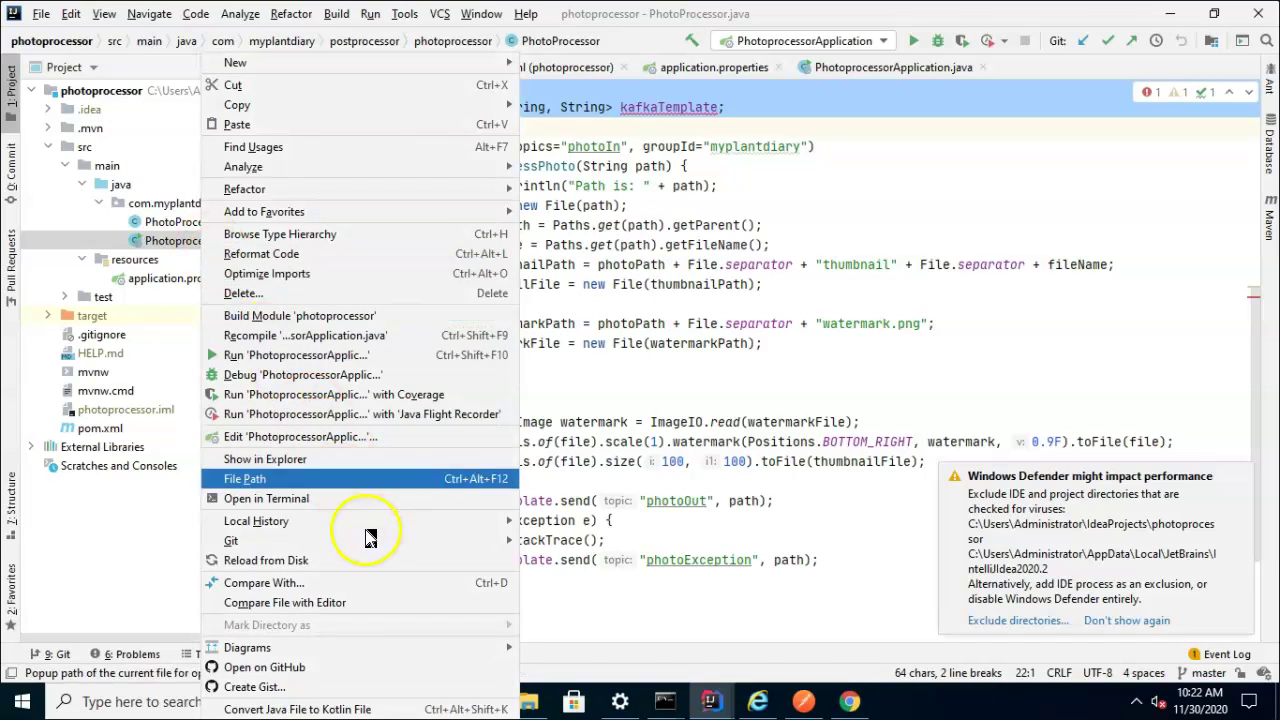
left_click(364, 374)
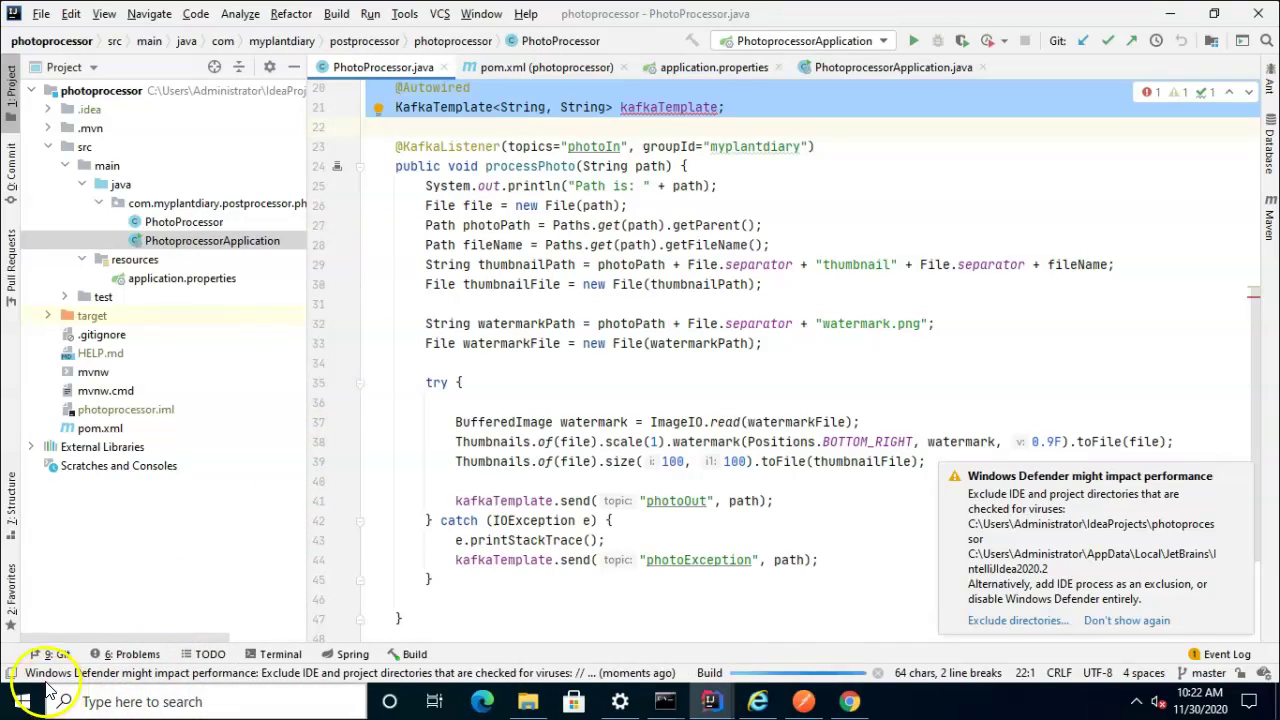
left_click(849, 700)
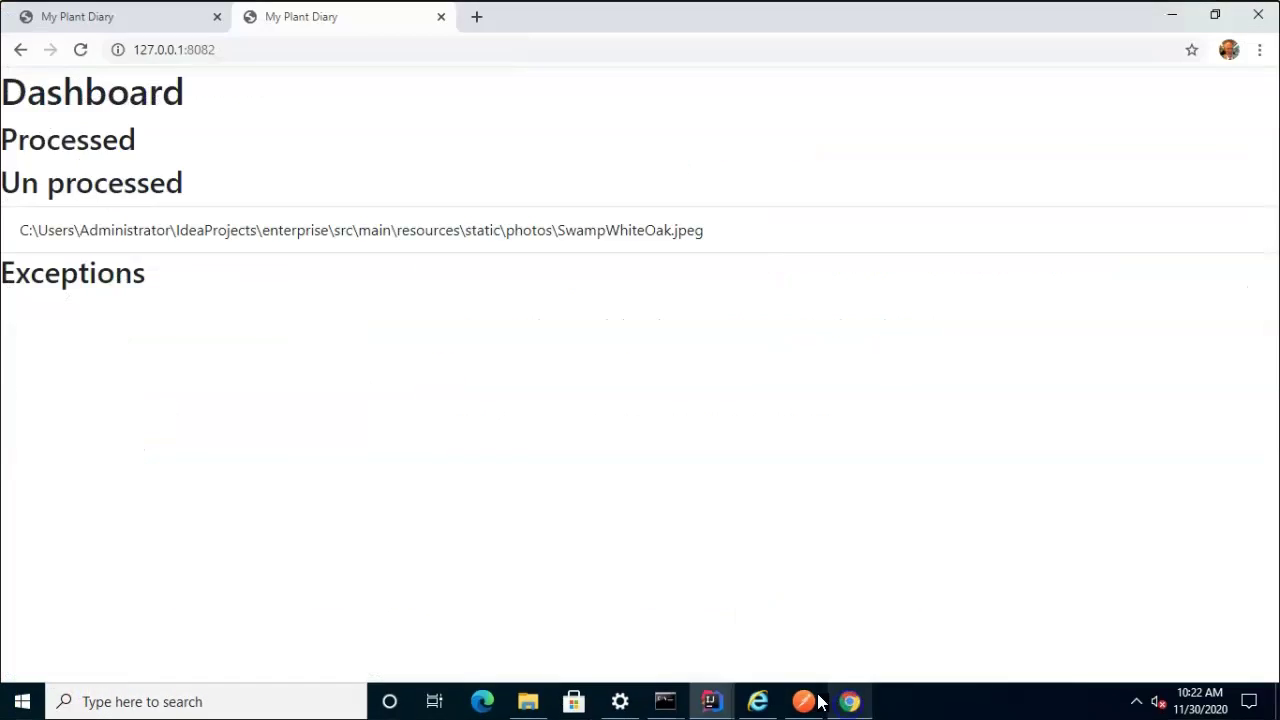
Reload the Dashboard to show SwampWhiteOak.jpeg processed, then go to the specimen form tab.
left_click(80, 52)
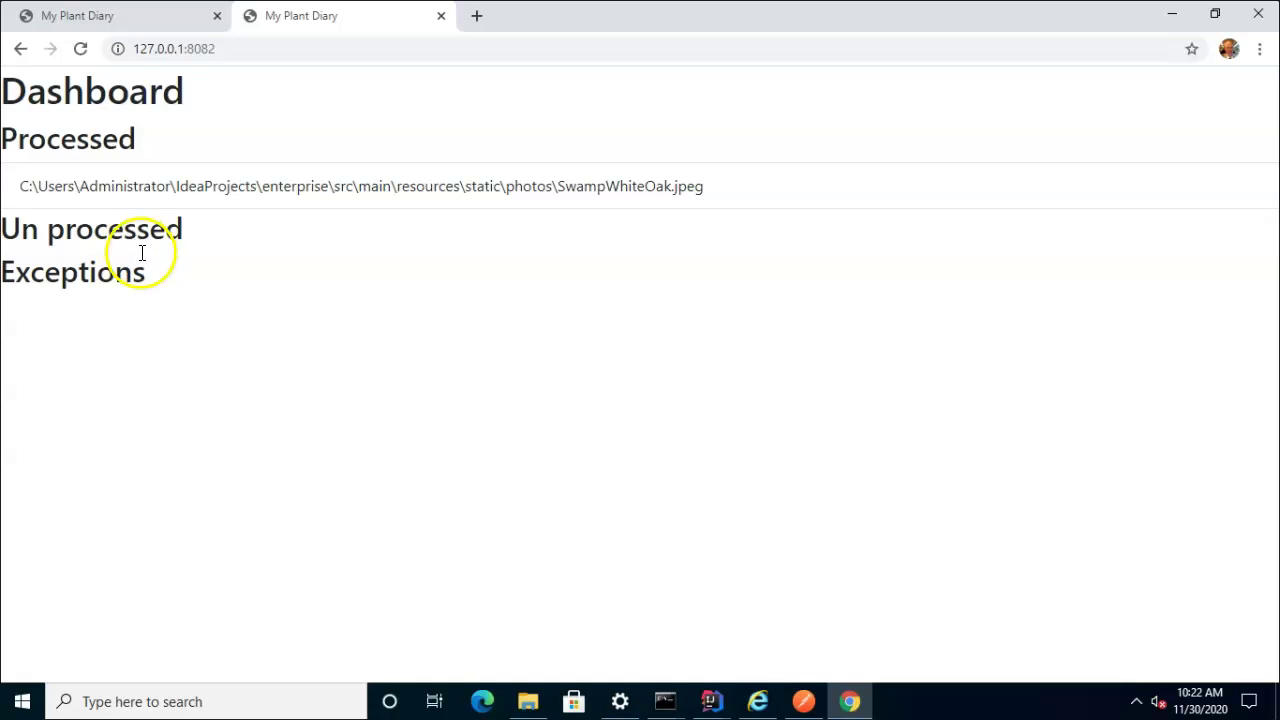
left_click(149, 15)
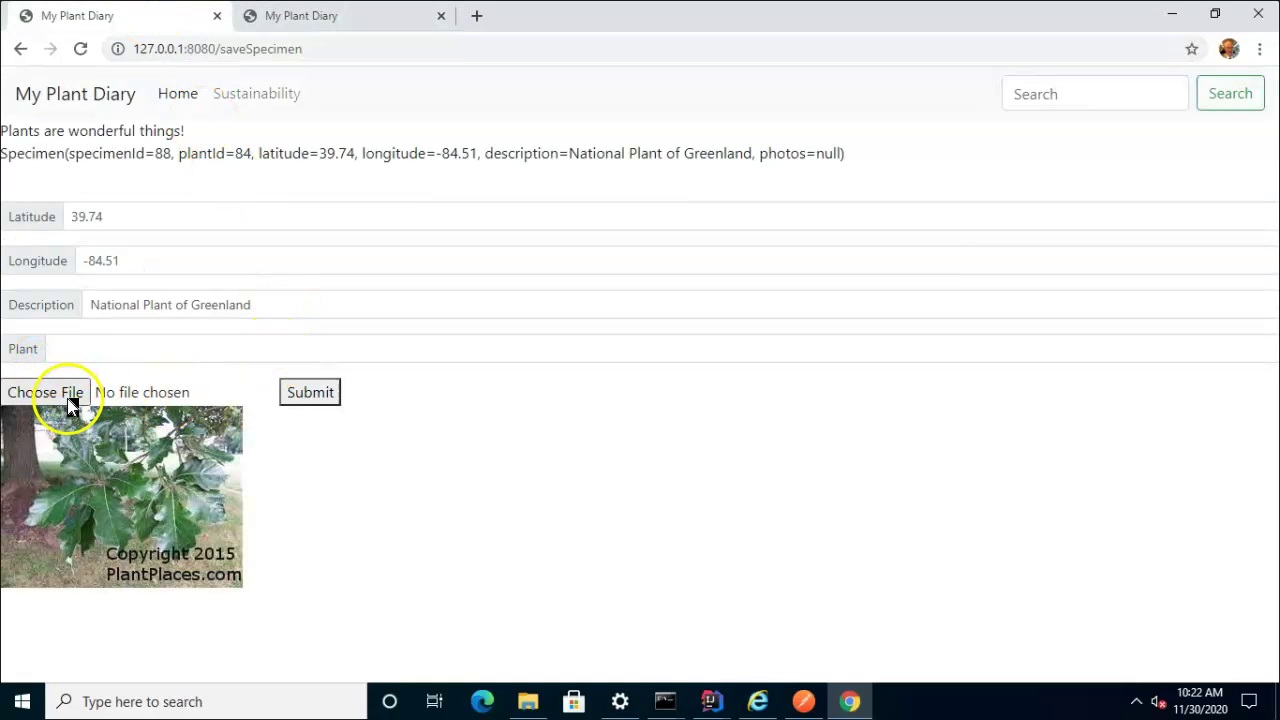
Submit the specimen with the redbud1 photo attached, then reload the Dashboard to see it.
left_click(60, 390)
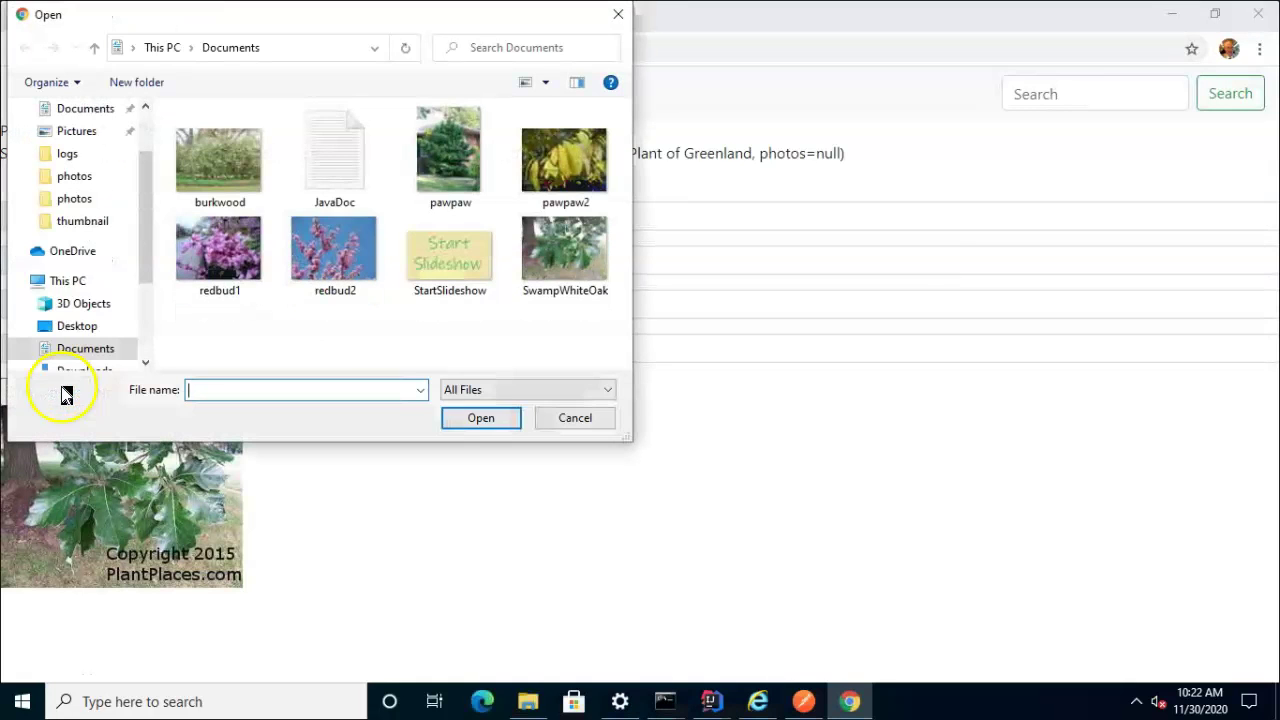
left_click(203, 275)
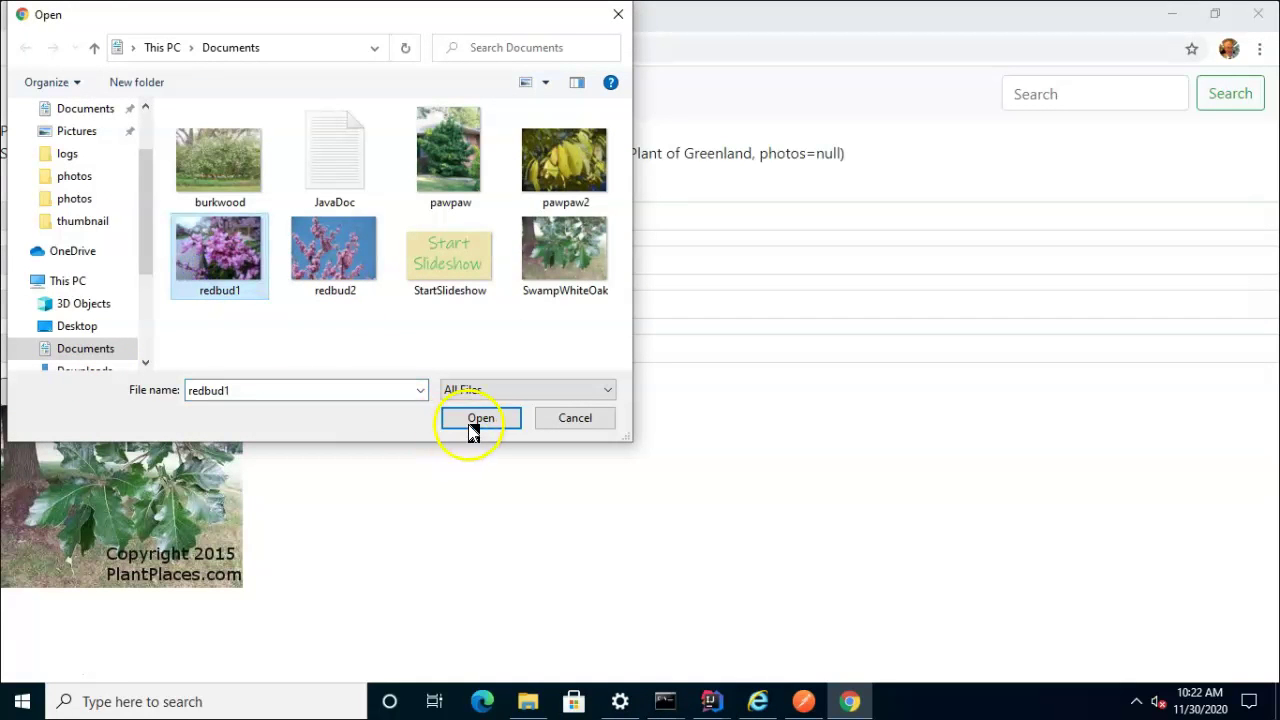
left_click(470, 420)
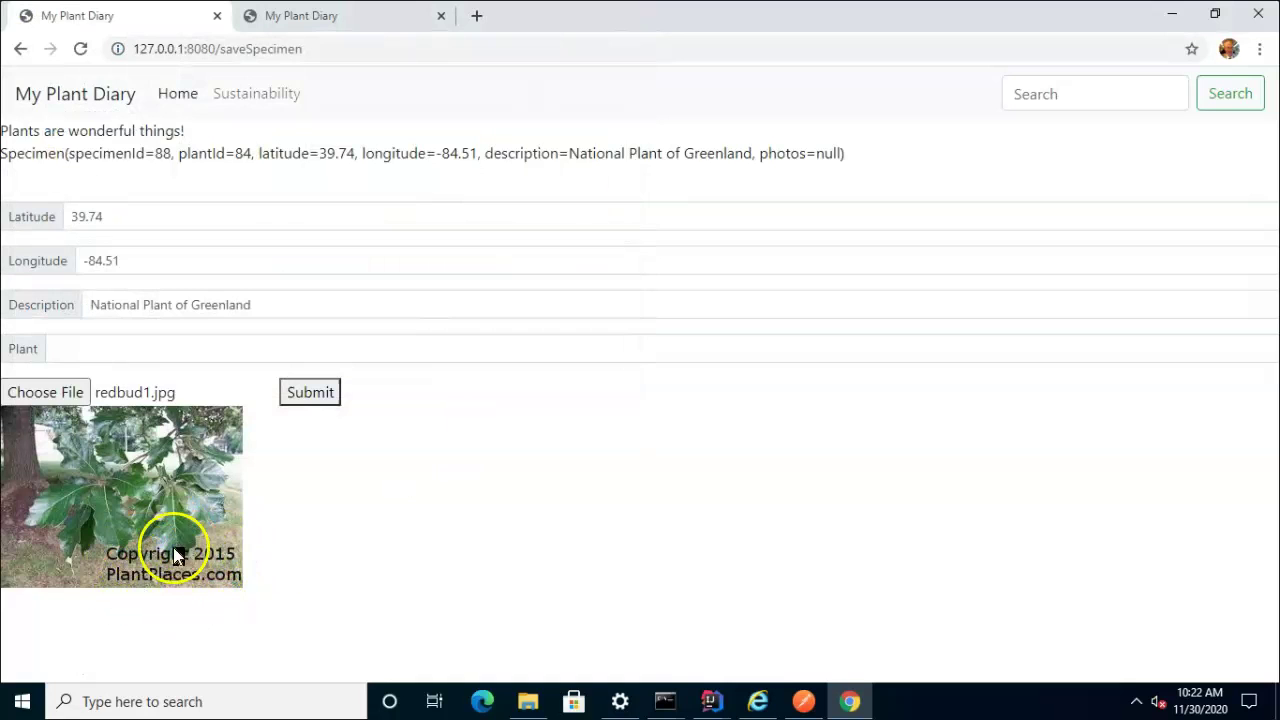
left_click(307, 395)
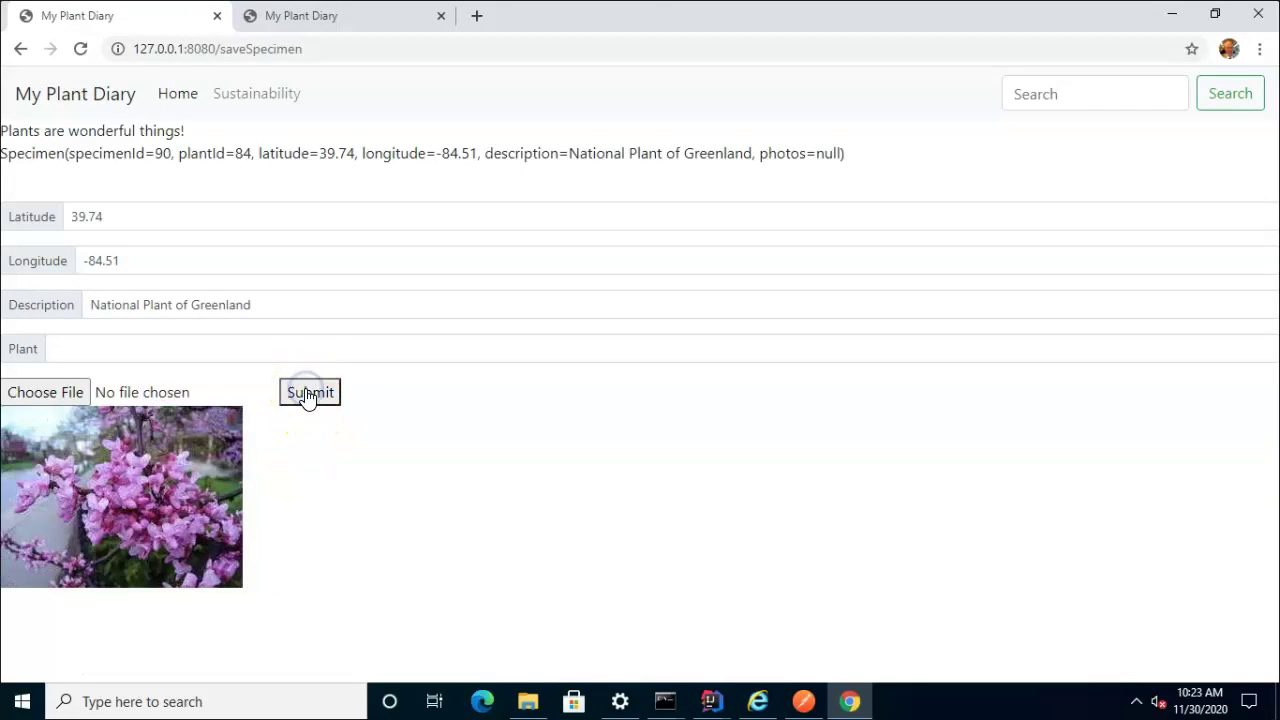
left_click(340, 16)
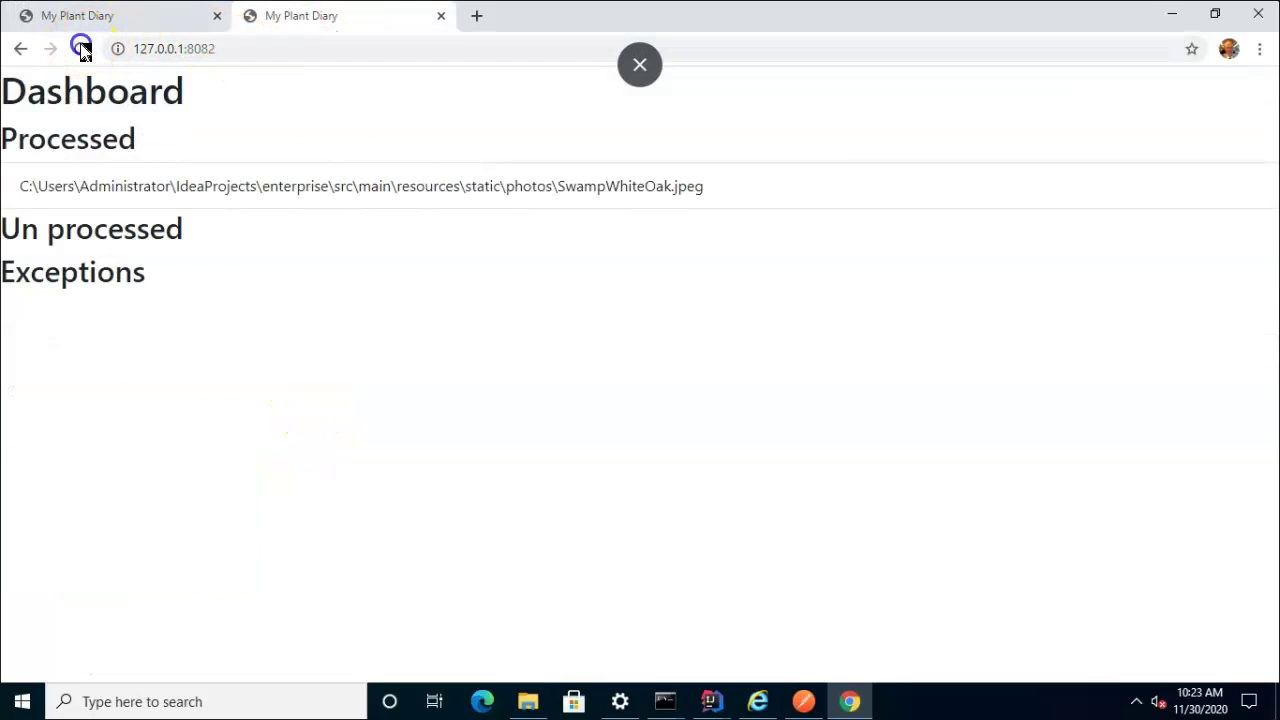
left_click(80, 48)
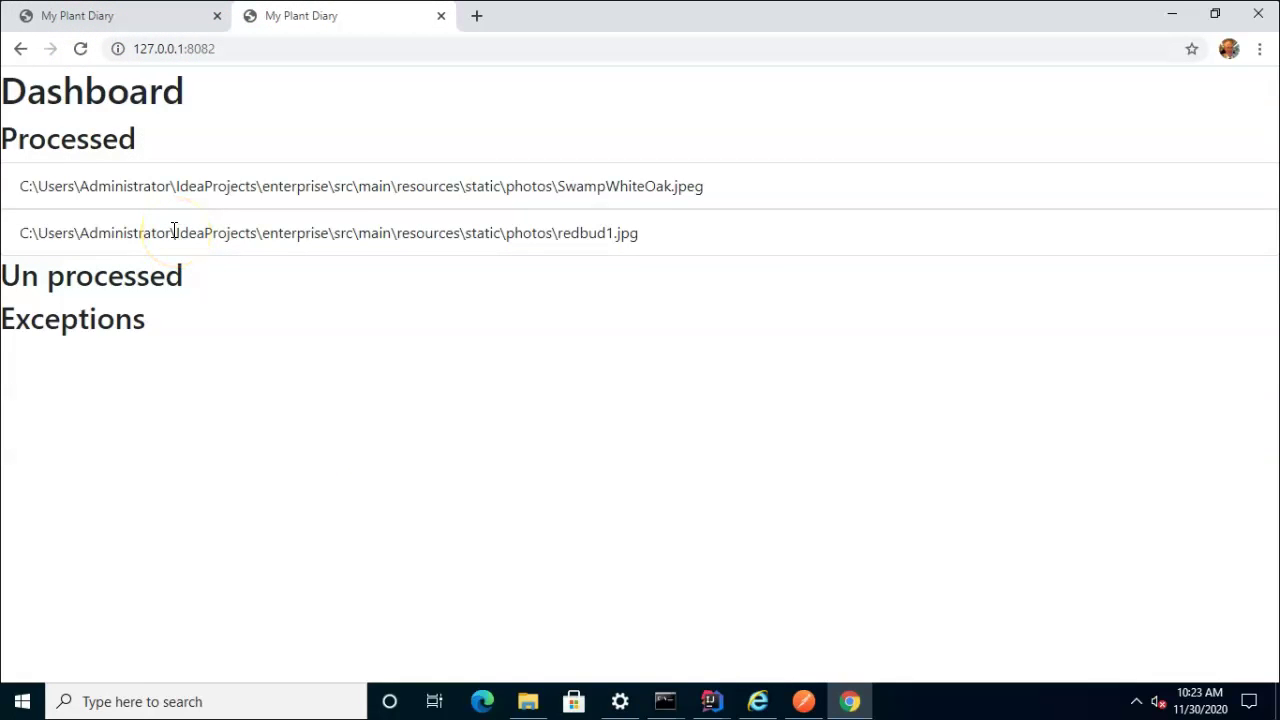
Submit a specimen with JavaDoc.txt attached, then reload the Dashboard to see it under Exceptions.
left_click(80, 18)
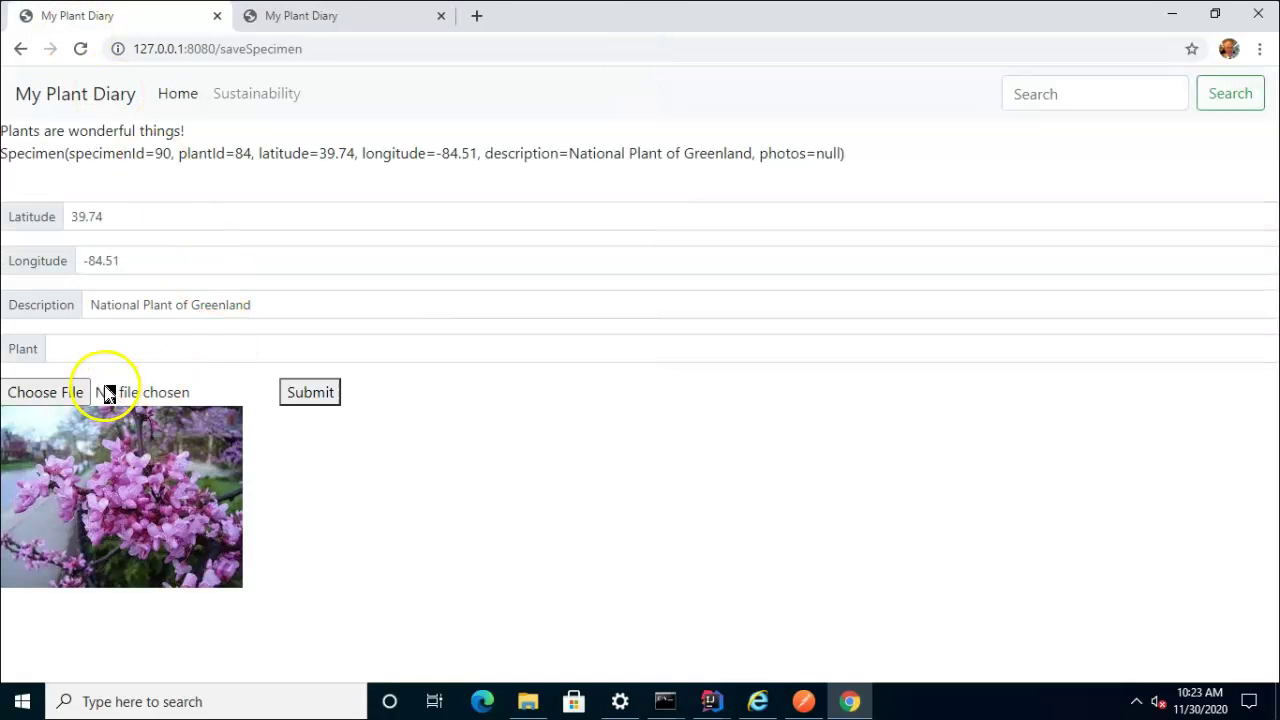
left_click(70, 392)
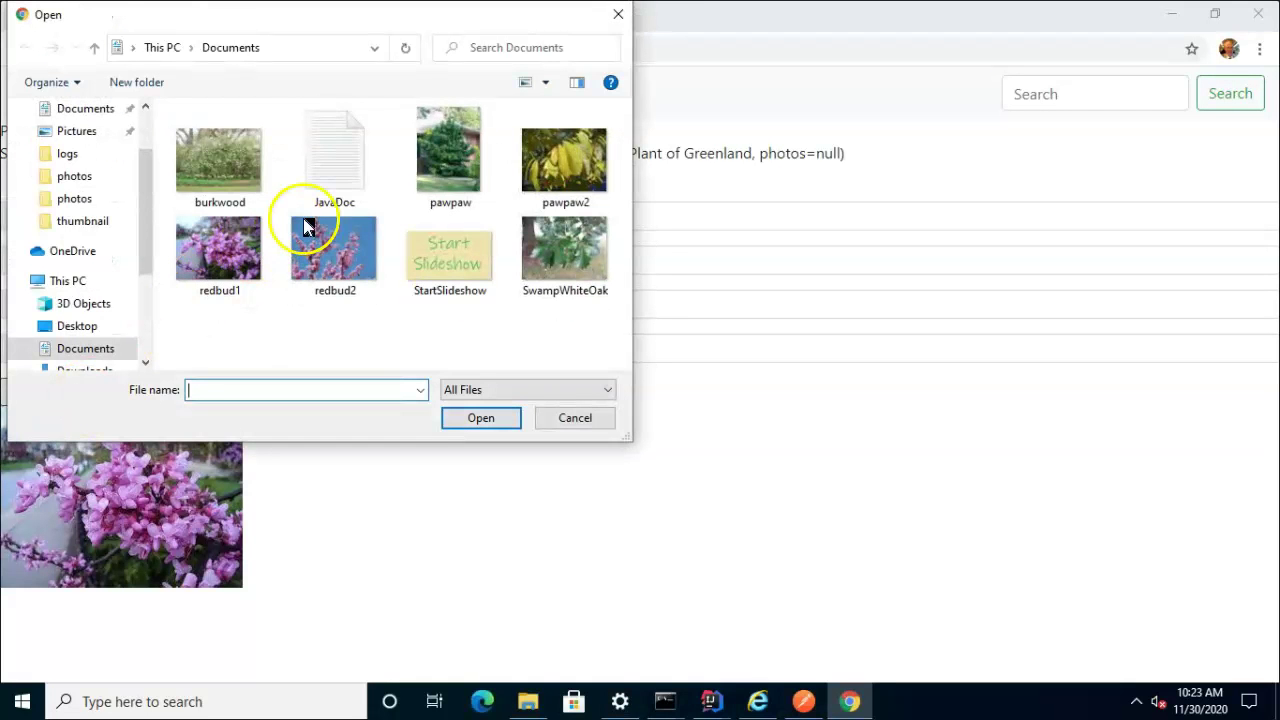
left_click(335, 180)
left_click(472, 420)
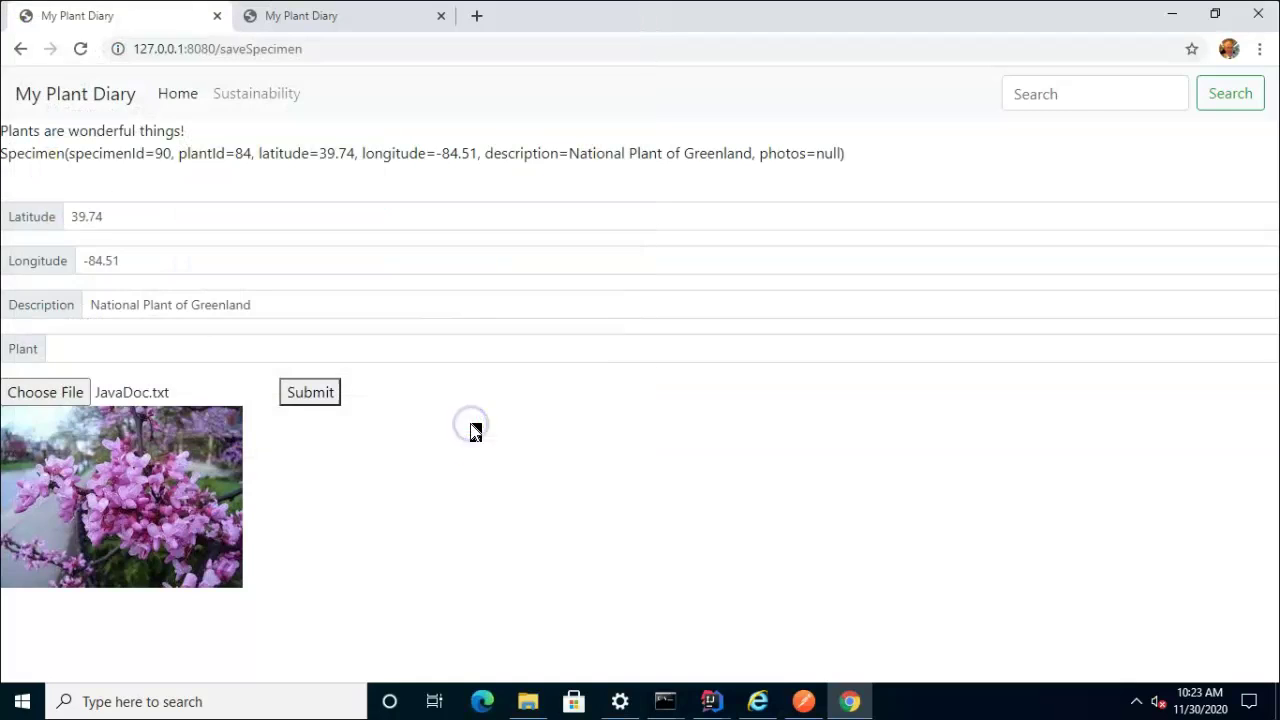
left_click(313, 394)
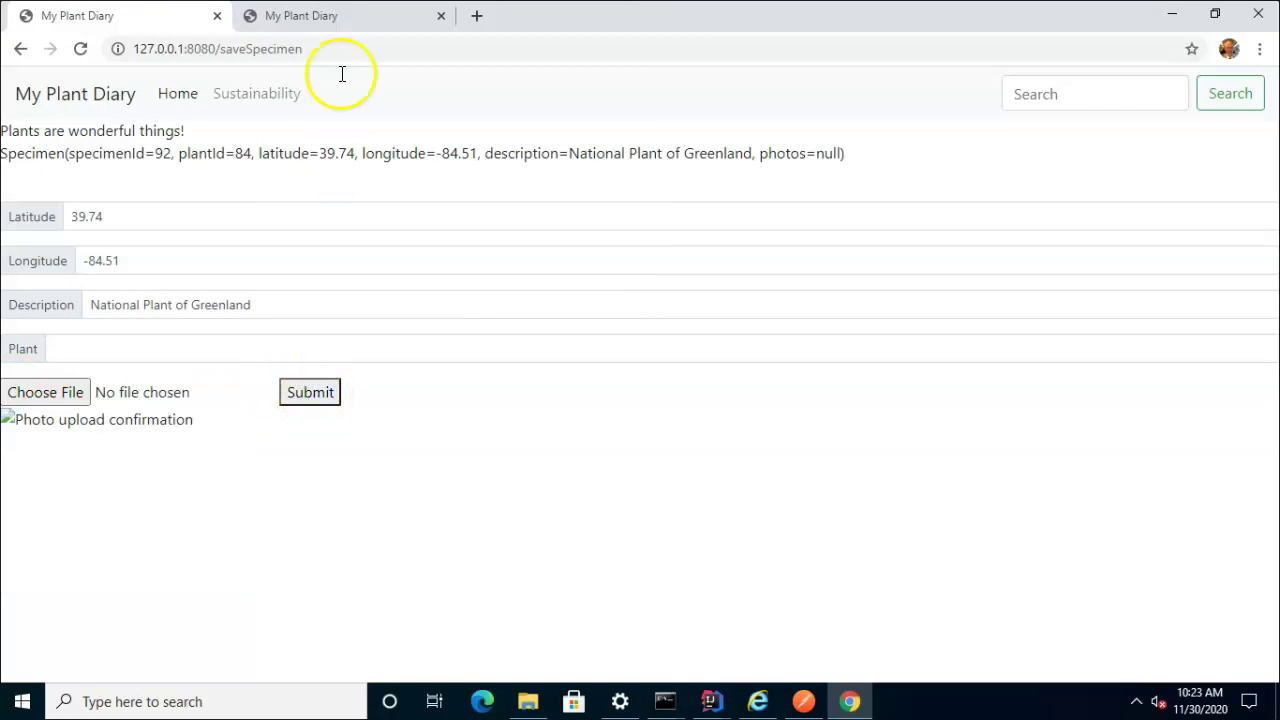
left_click(335, 15)
left_click(80, 48)
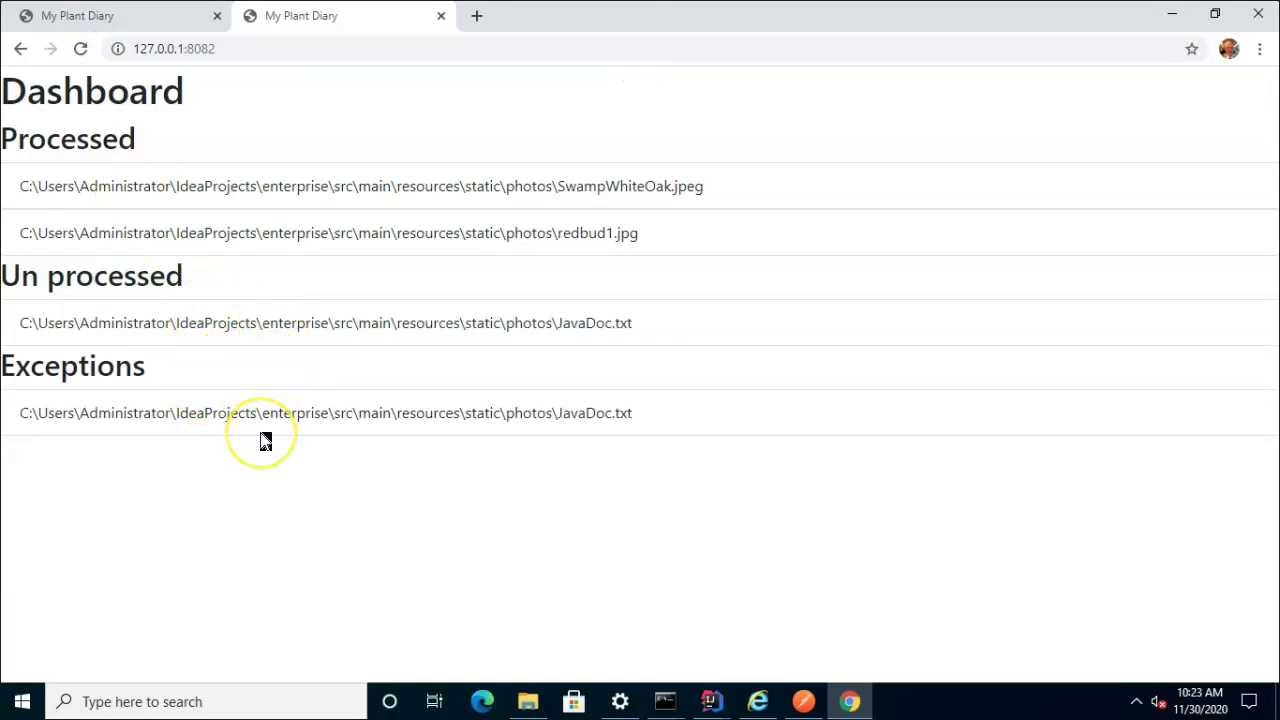
left_click(228, 334)
left_click(170, 356)
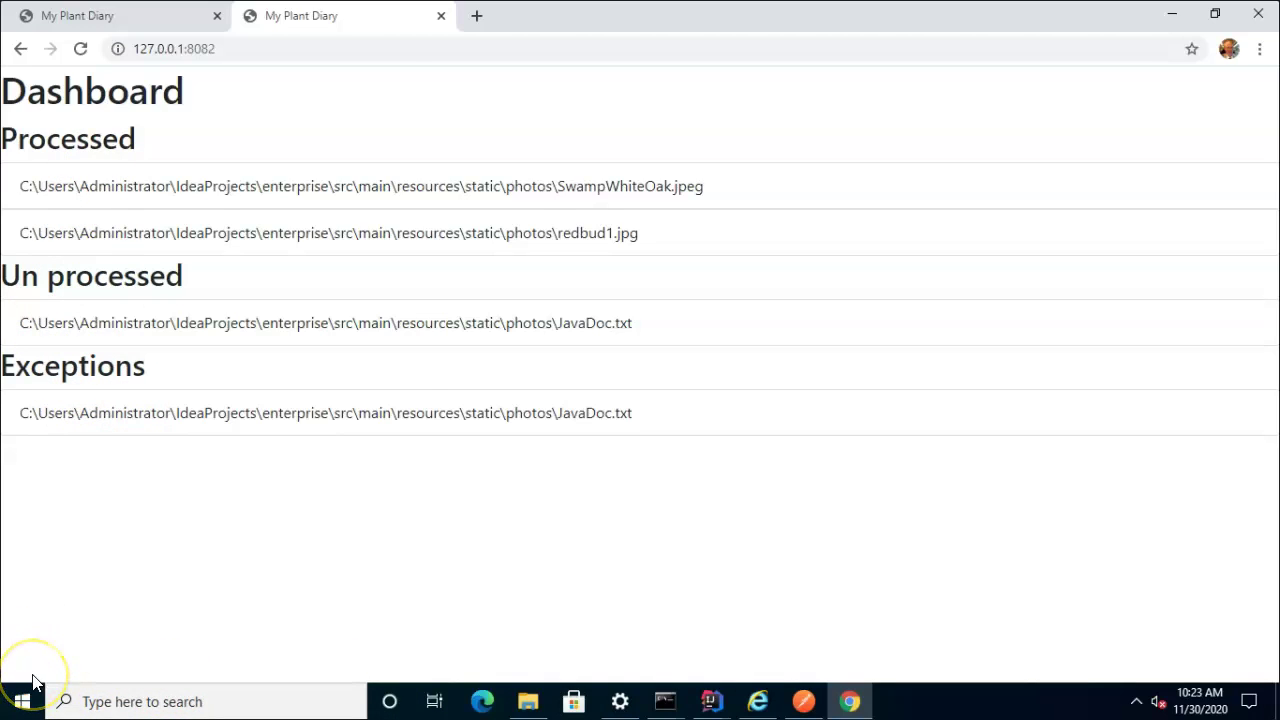
mouse_move(710, 700)
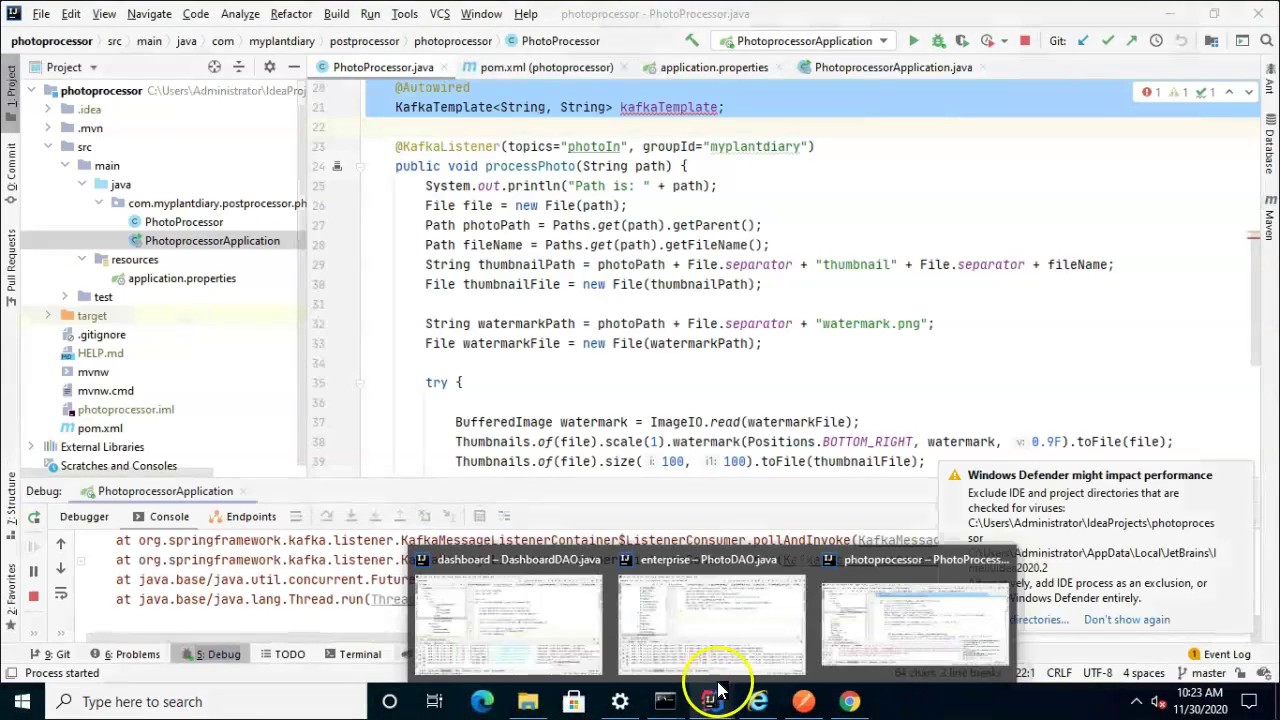
In the enterprise project, open IPhotoDAO, SpecimenSQLDAO and RetrofitClientInstance.
left_click(690, 632)
scroll(290, 310, "up", 3)
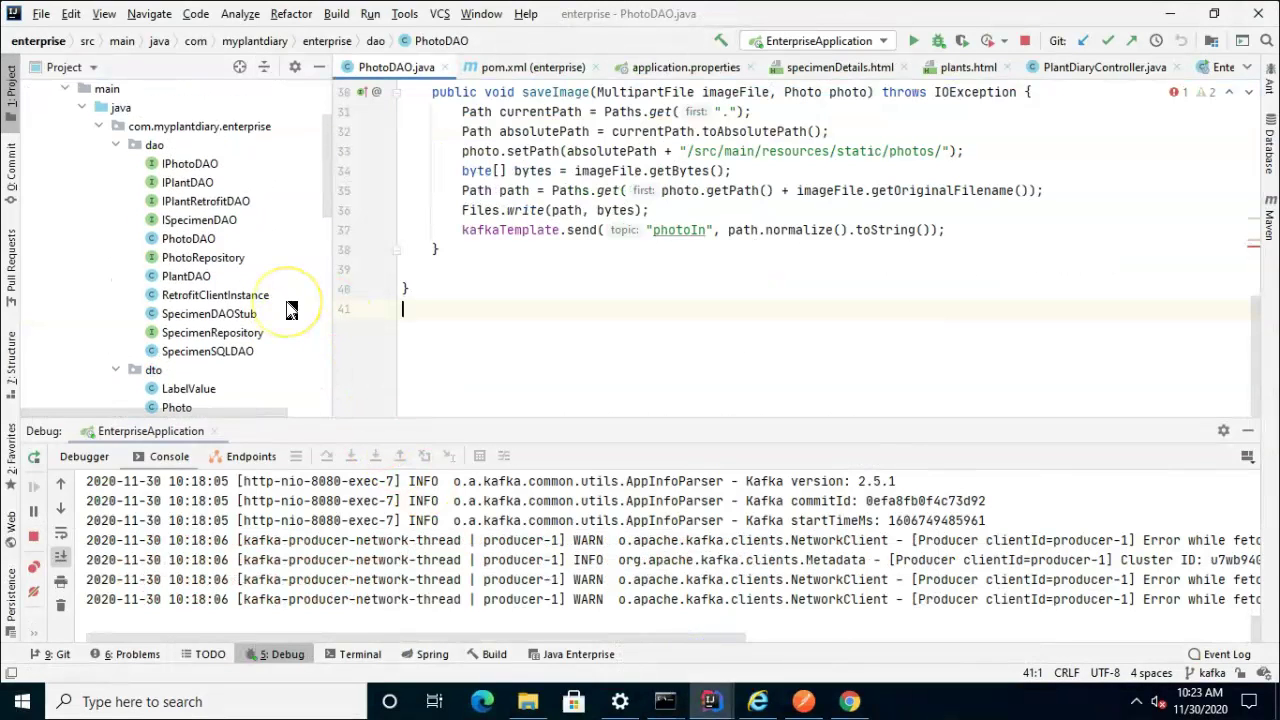
double_click(190, 164)
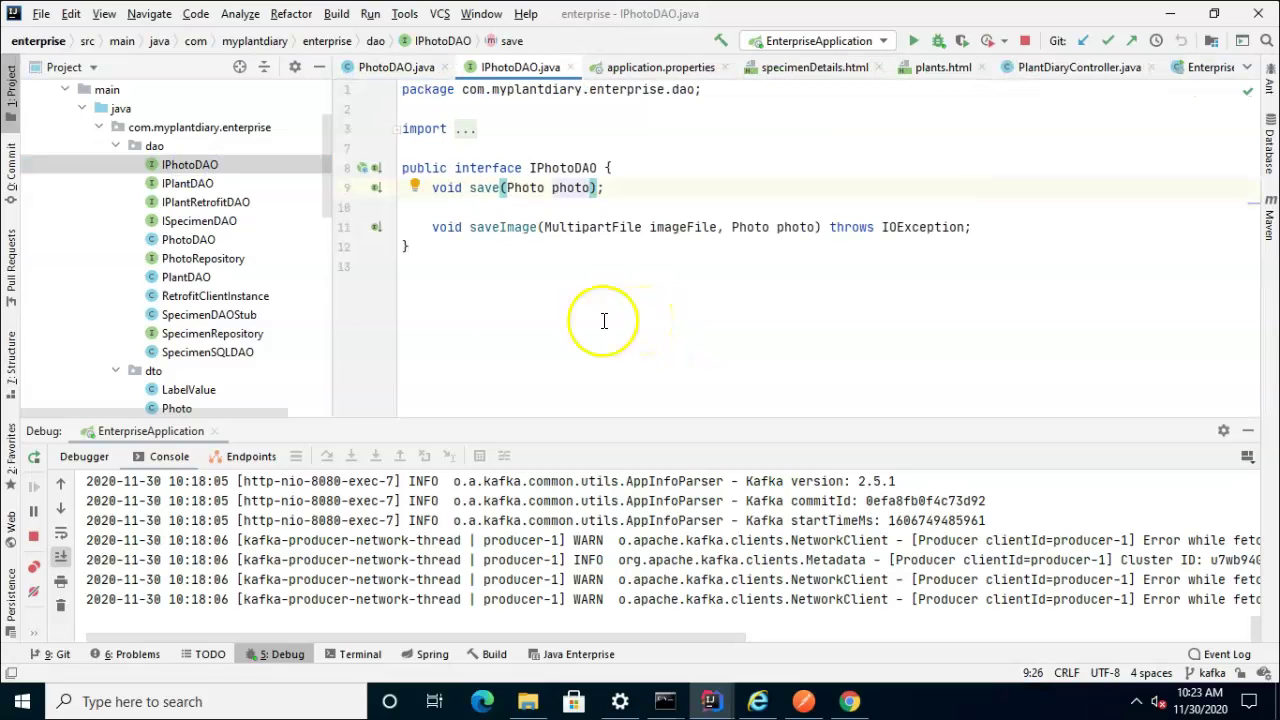
double_click(208, 352)
scroll(500, 371, "up", 1)
scroll(555, 359, "up", 6)
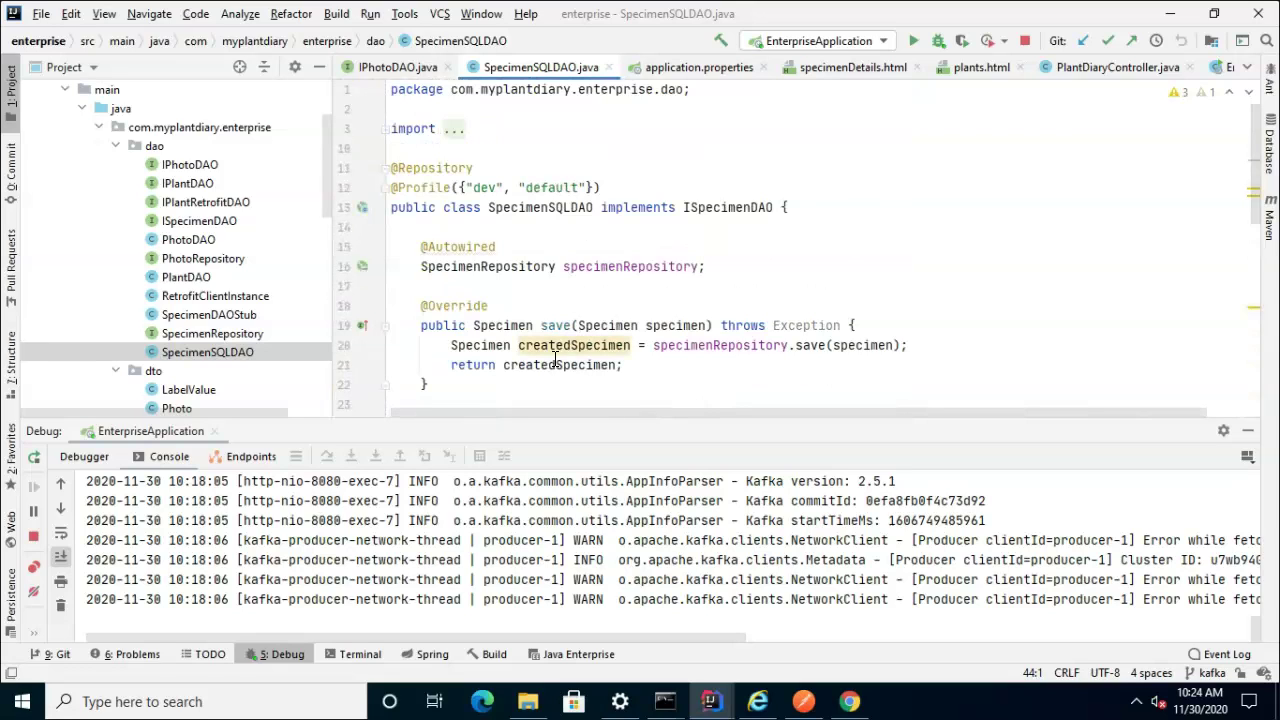
double_click(231, 296)
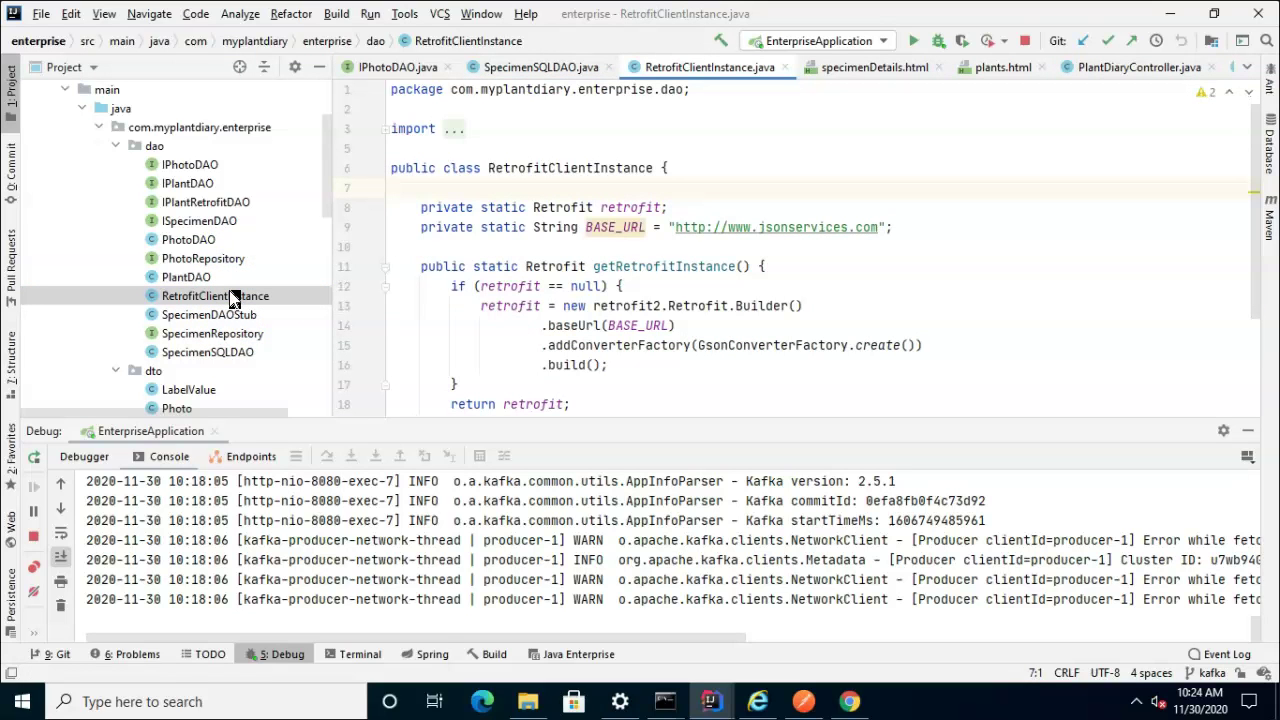
Open the IPlantRetrofitDAO interface, then switch to the Azure portal in Chrome.
double_click(200, 202)
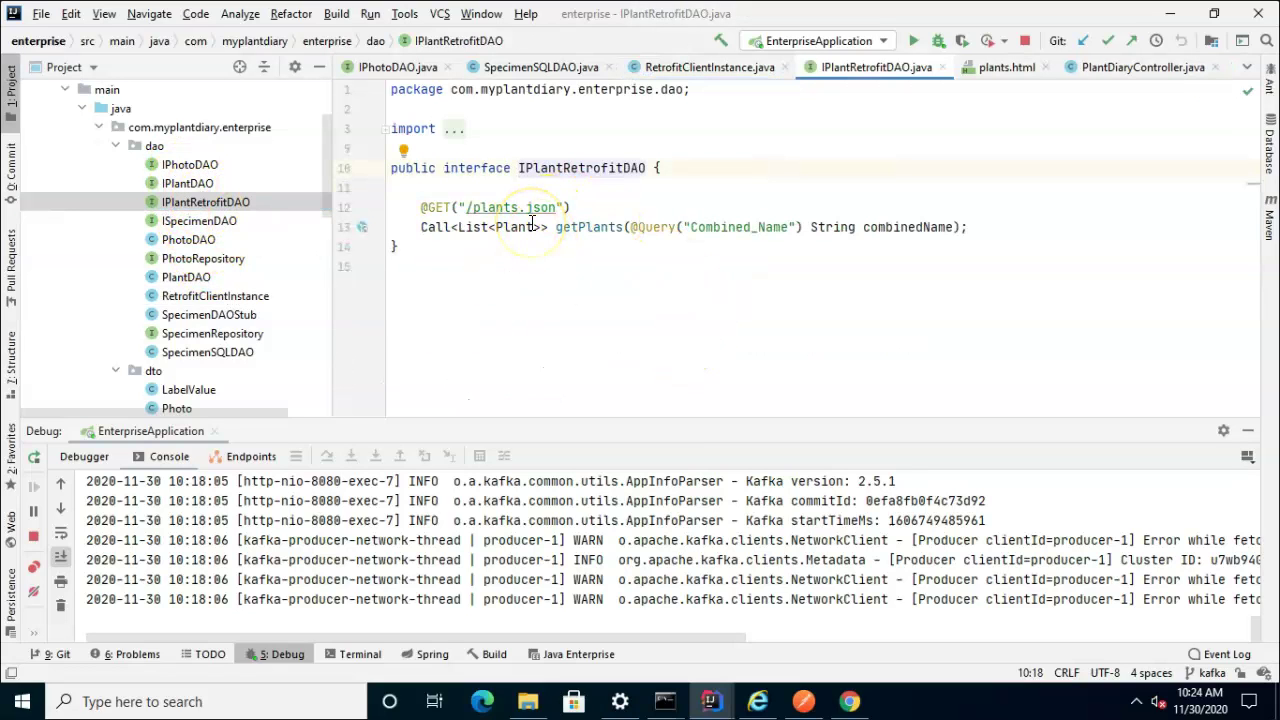
mouse_move(531, 221)
key("alt+Tab")
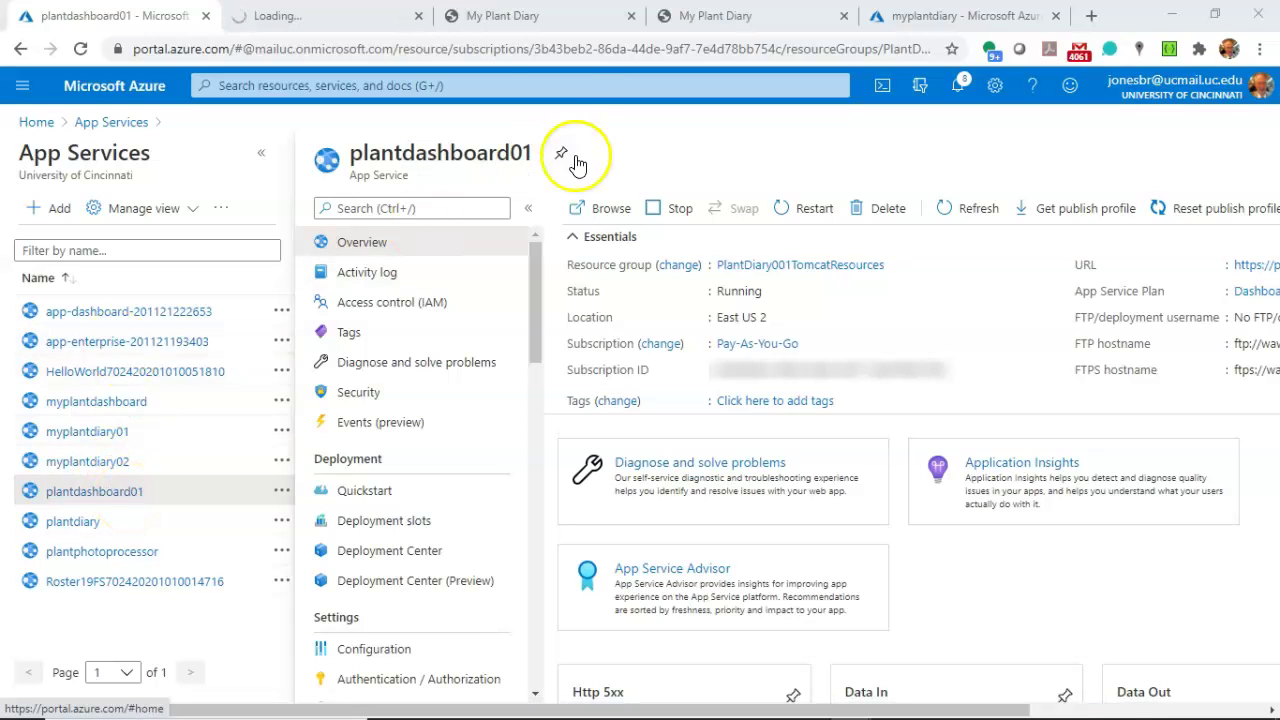
Check the deployed Dashboard tab, then open the Azure-hosted Plant Diary form.
left_click(528, 22)
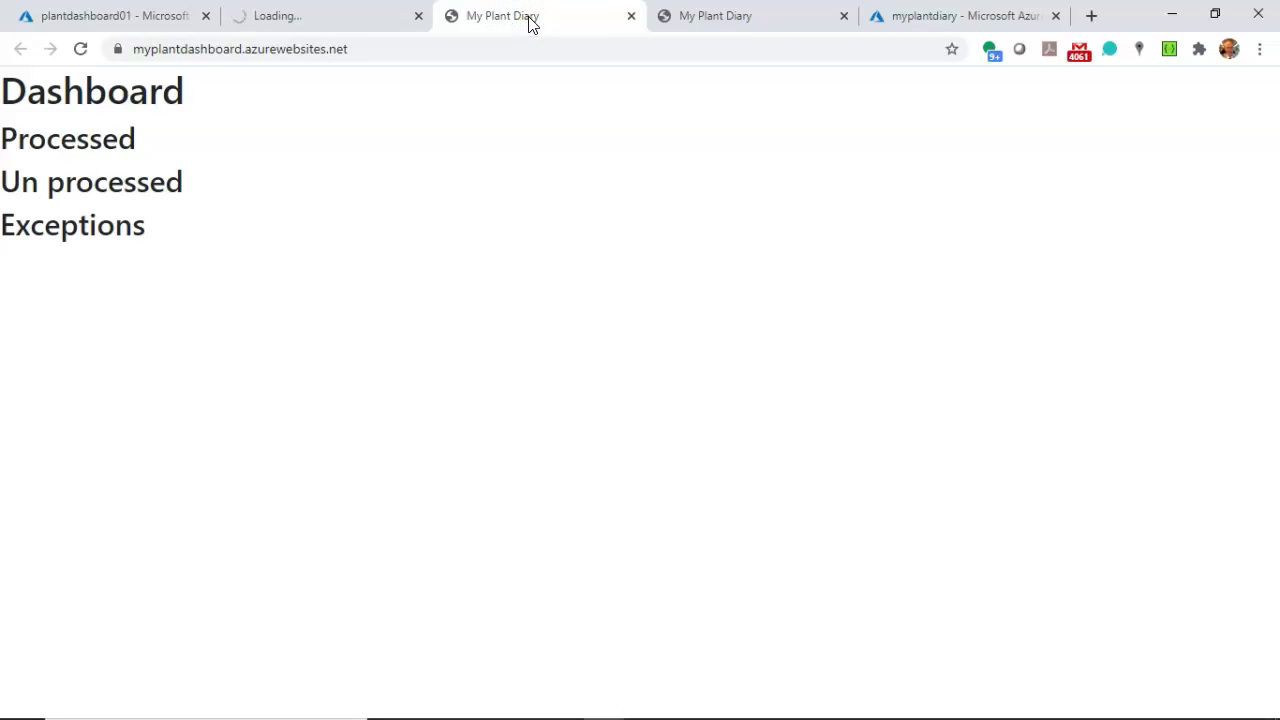
left_click(666, 16)
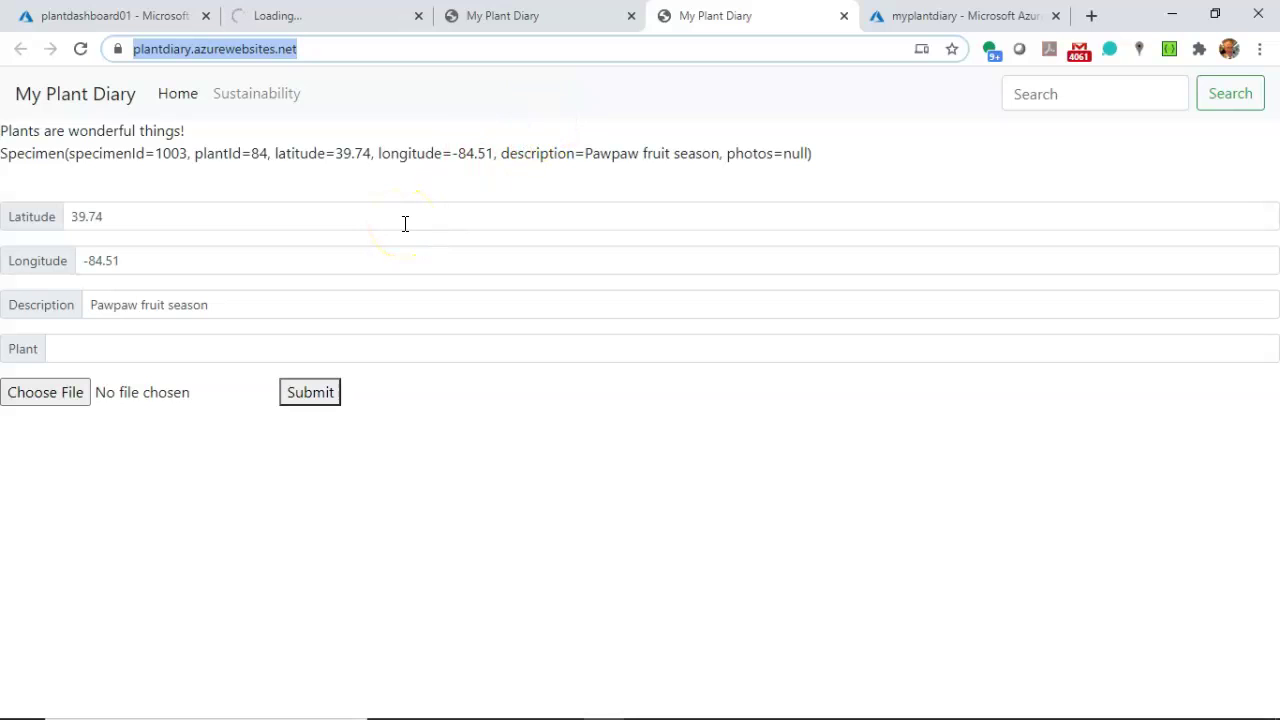
Set the specimen's latitude to 40.05 and longitude to -77.01.
double_click(117, 217)
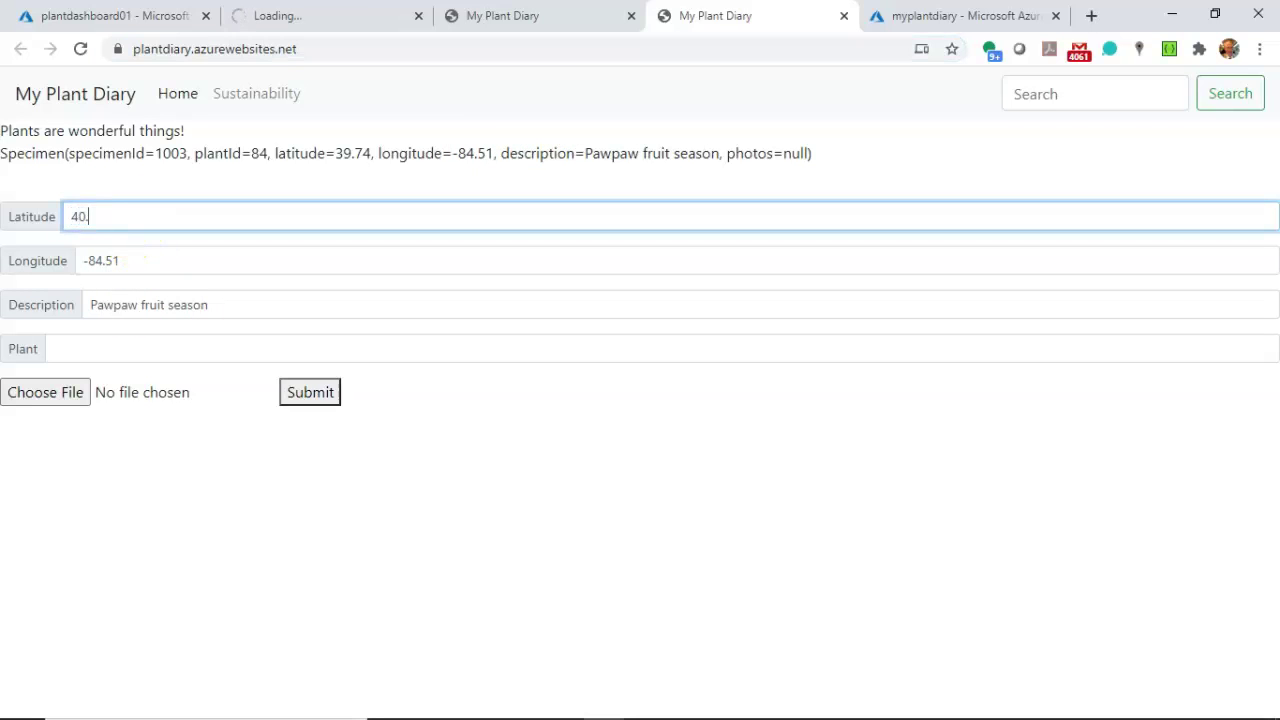
type("40.05")
key("Tab")
type("-")
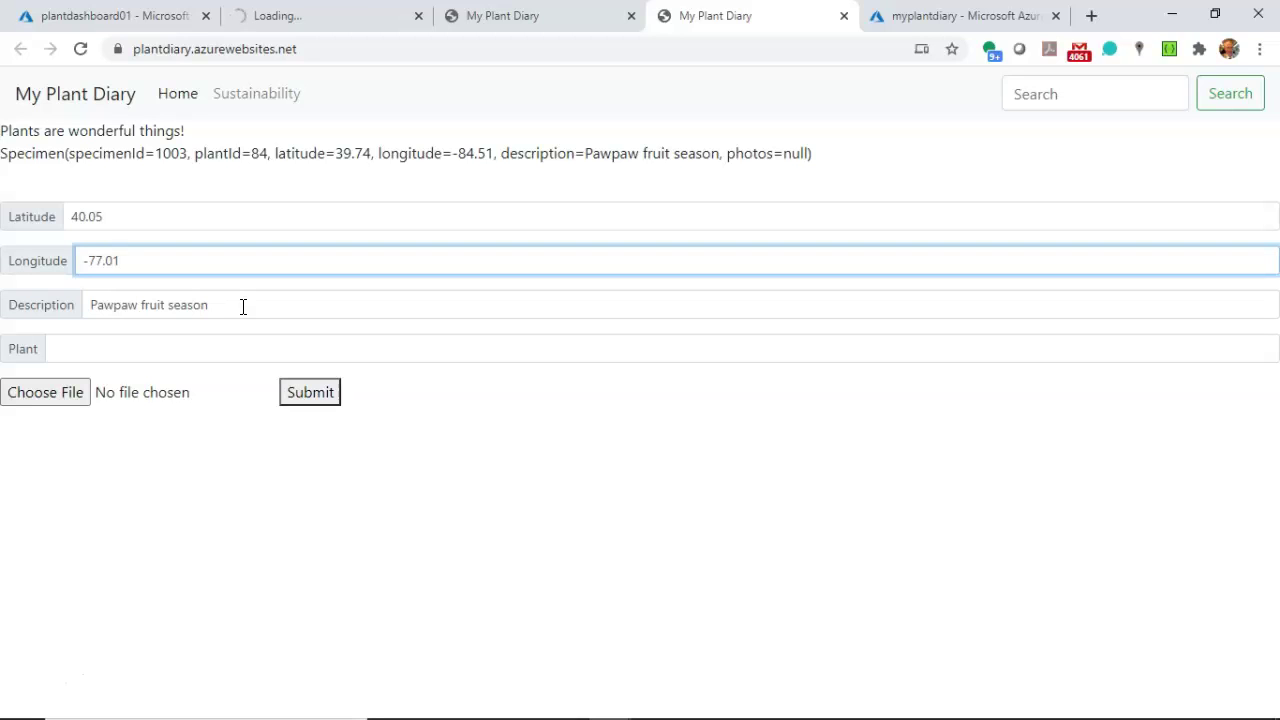
Submit the Pawpaw fruit season specimen without a photo and check the Dashboard.
left_click(76, 392)
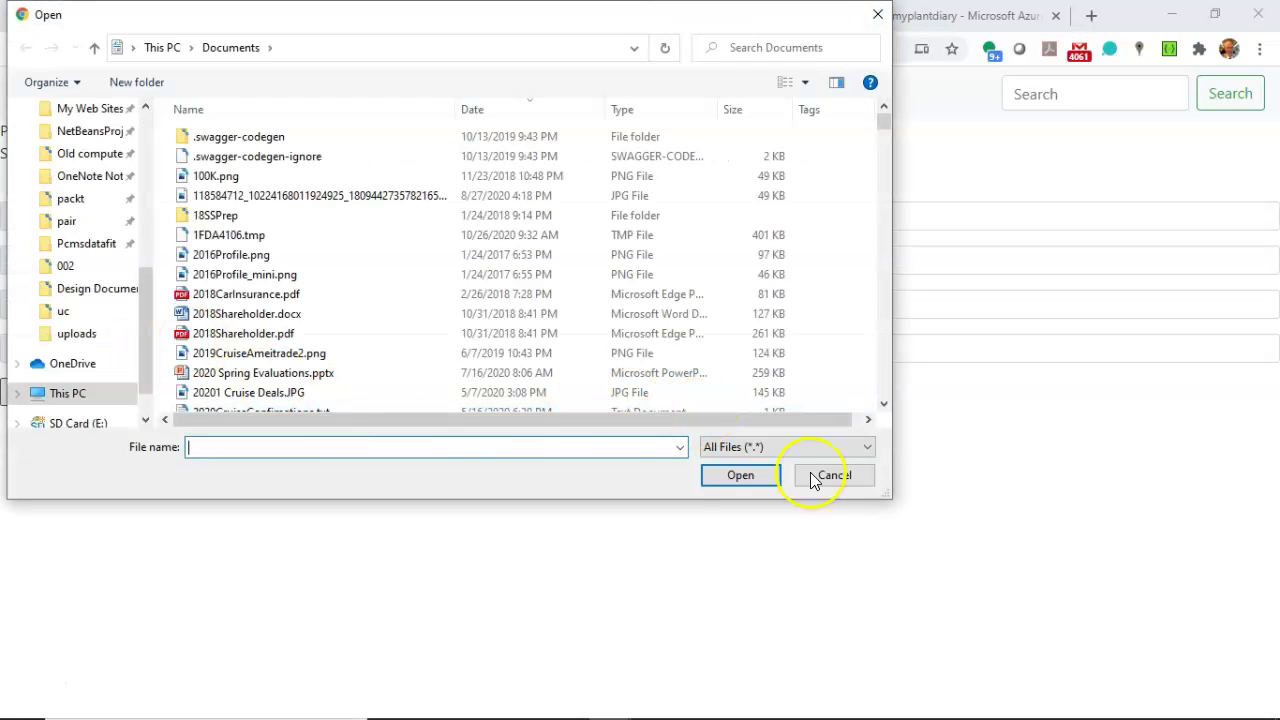
left_click(823, 477)
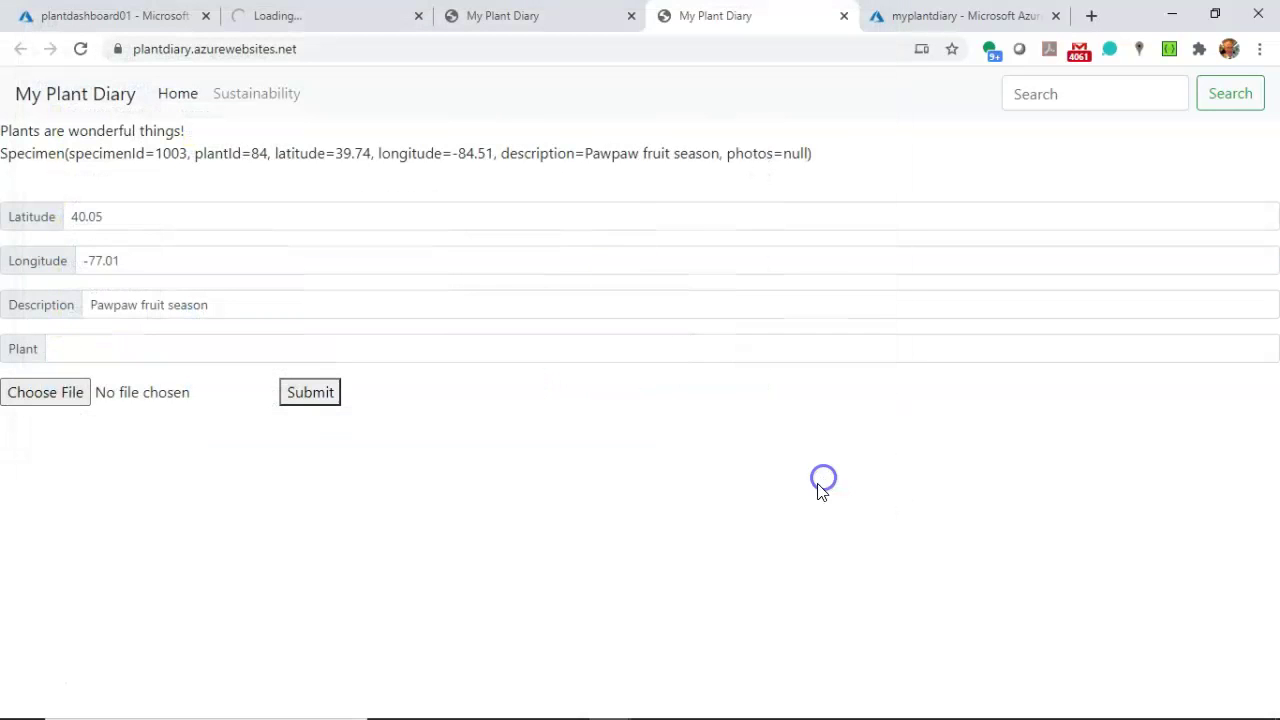
left_click(309, 398)
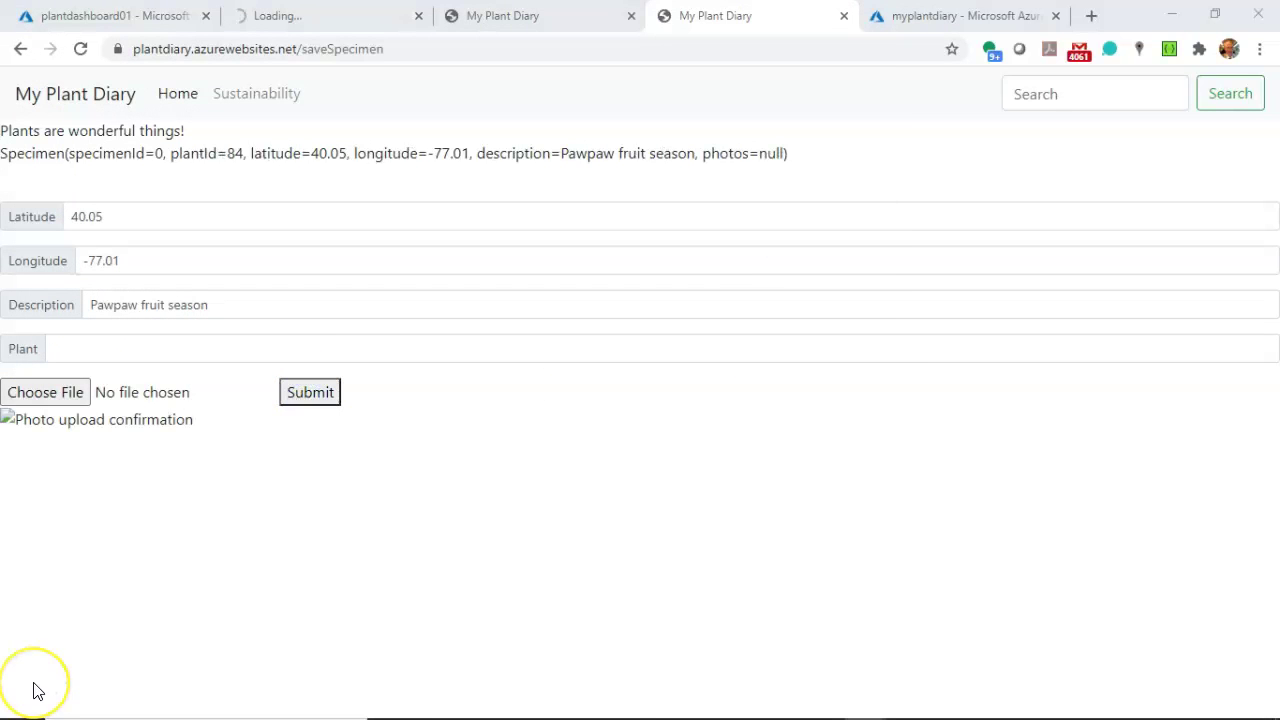
key("ctrl+shift+Tab")
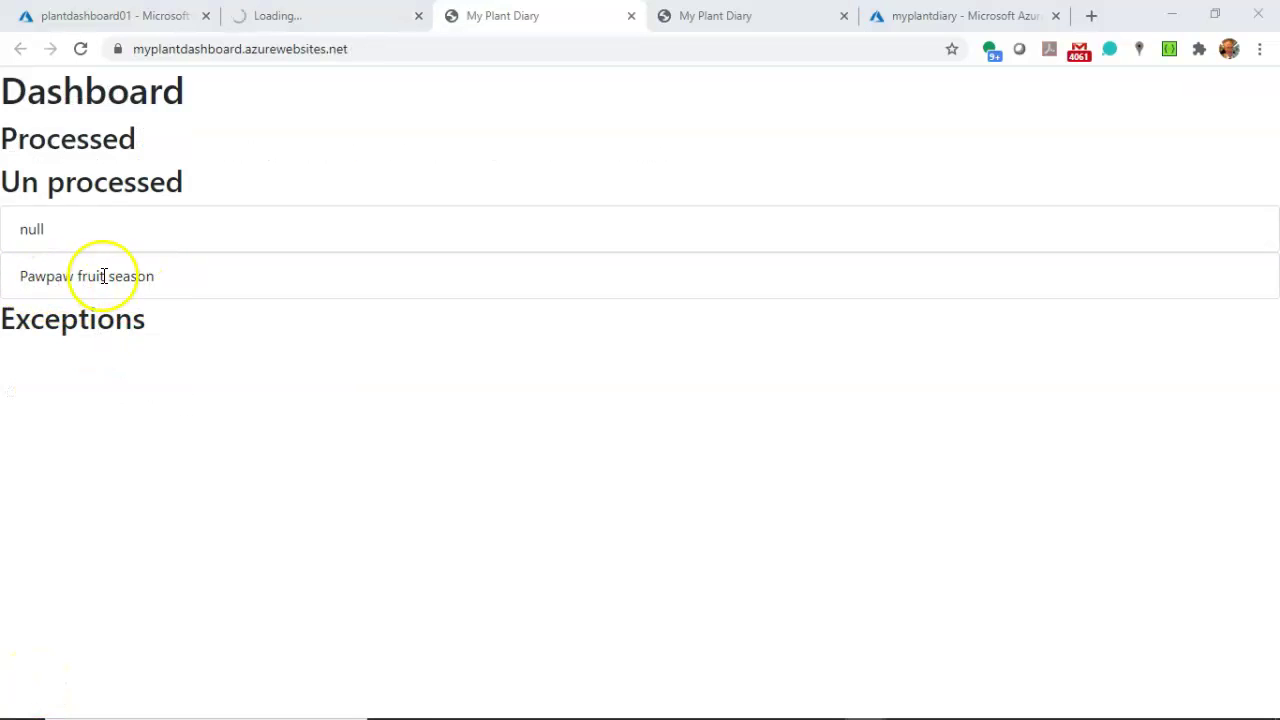
Submit a specimen described 'Photo of a Maple Tree', then reload the Dashboard to see it.
left_click(700, 13)
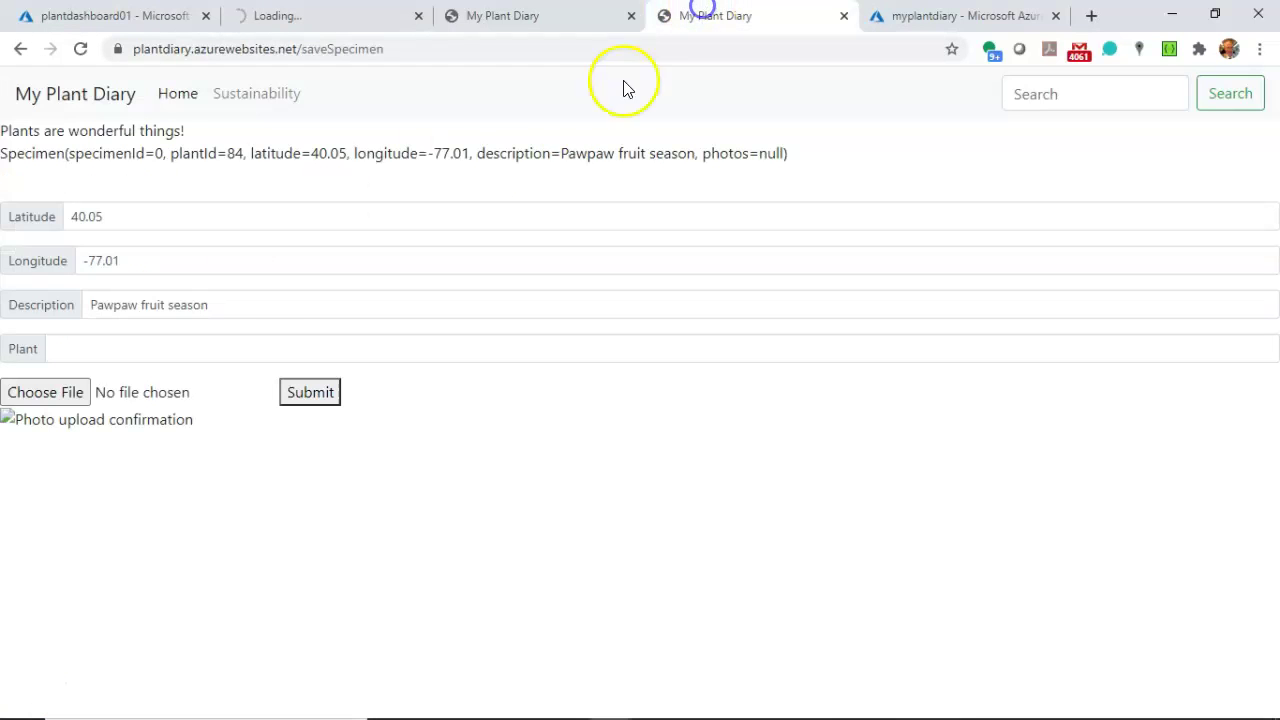
triple_click(234, 305)
type("Photo of a Mapl")
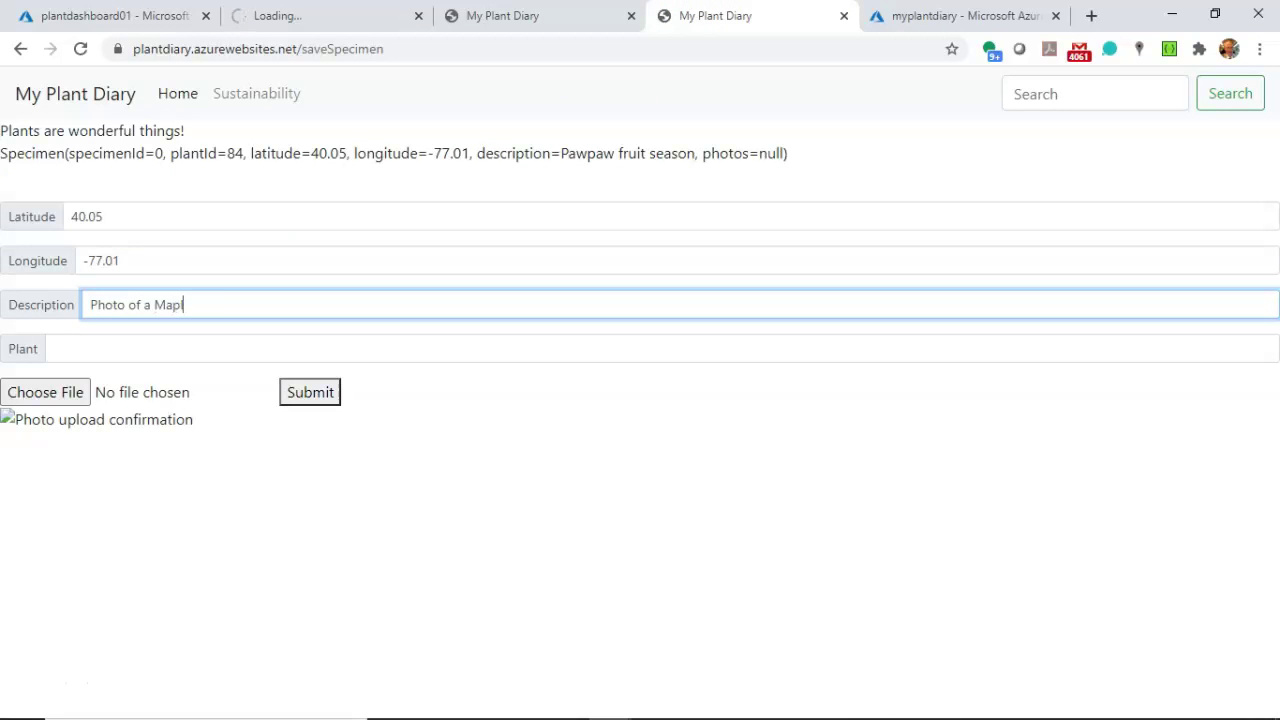
type("e Tree")
left_click(306, 396)
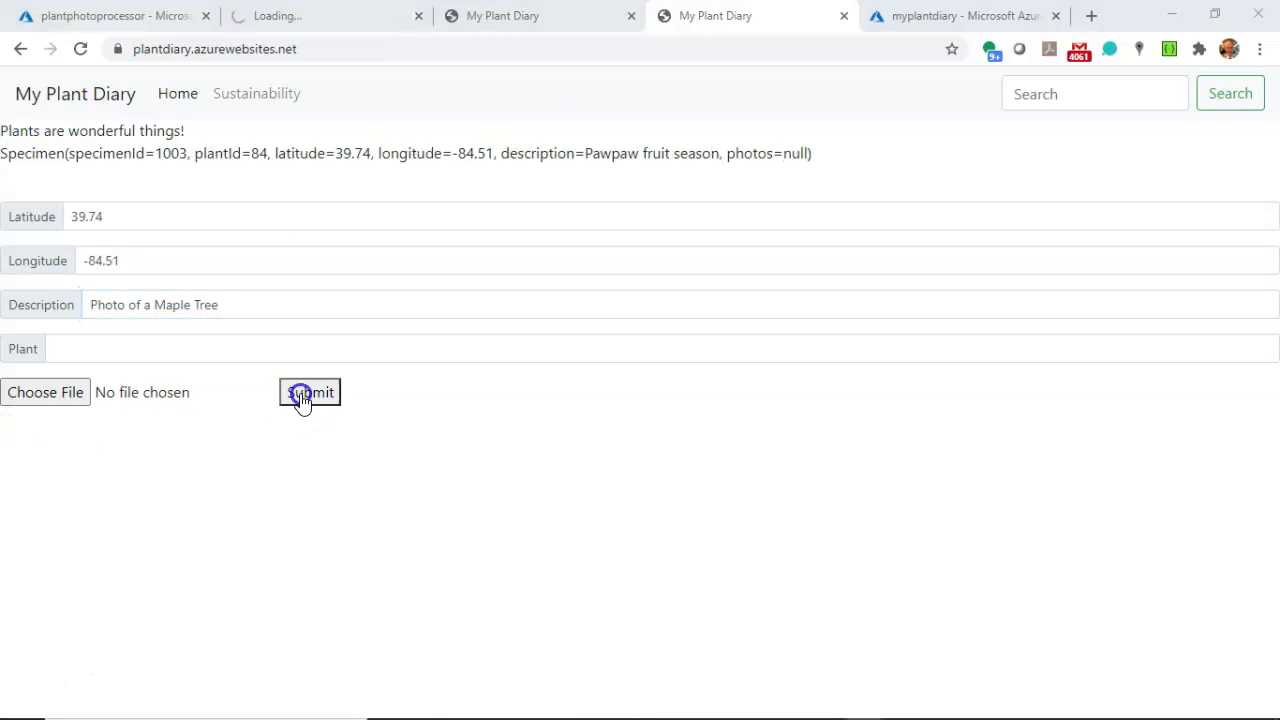
key("ctrl+shift+Tab")
left_click(80, 49)
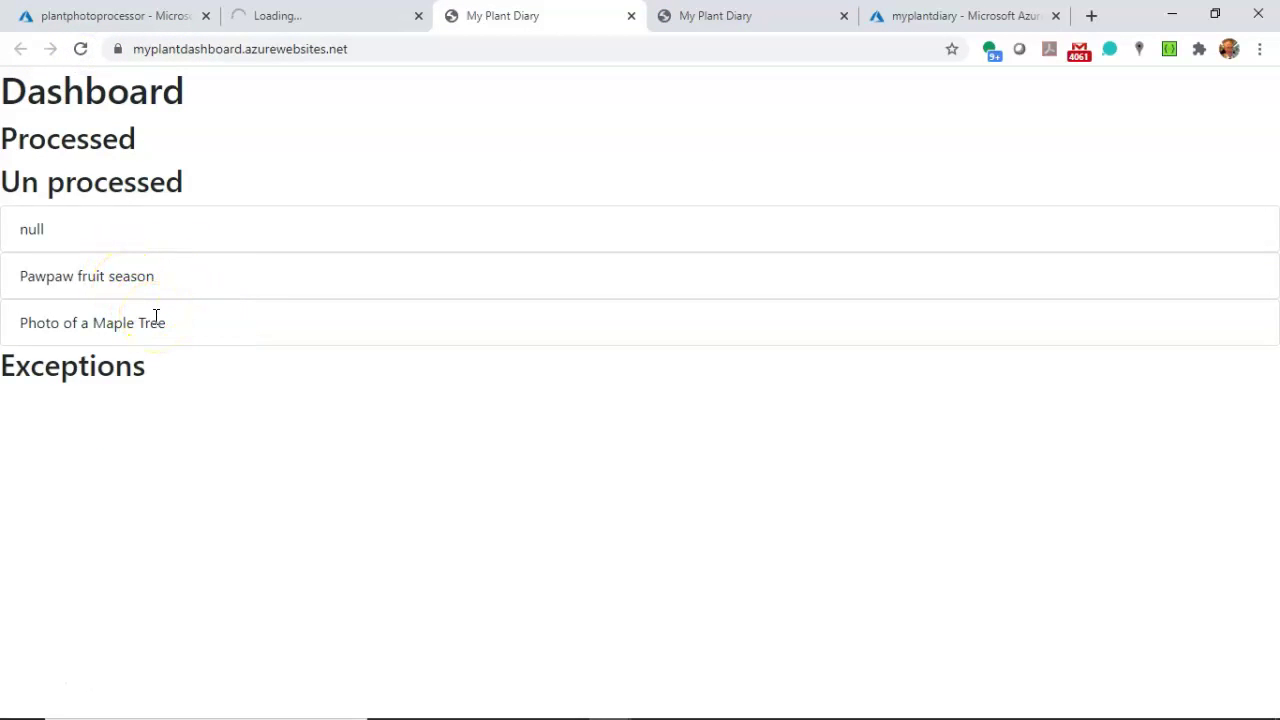
left_click(105, 15)
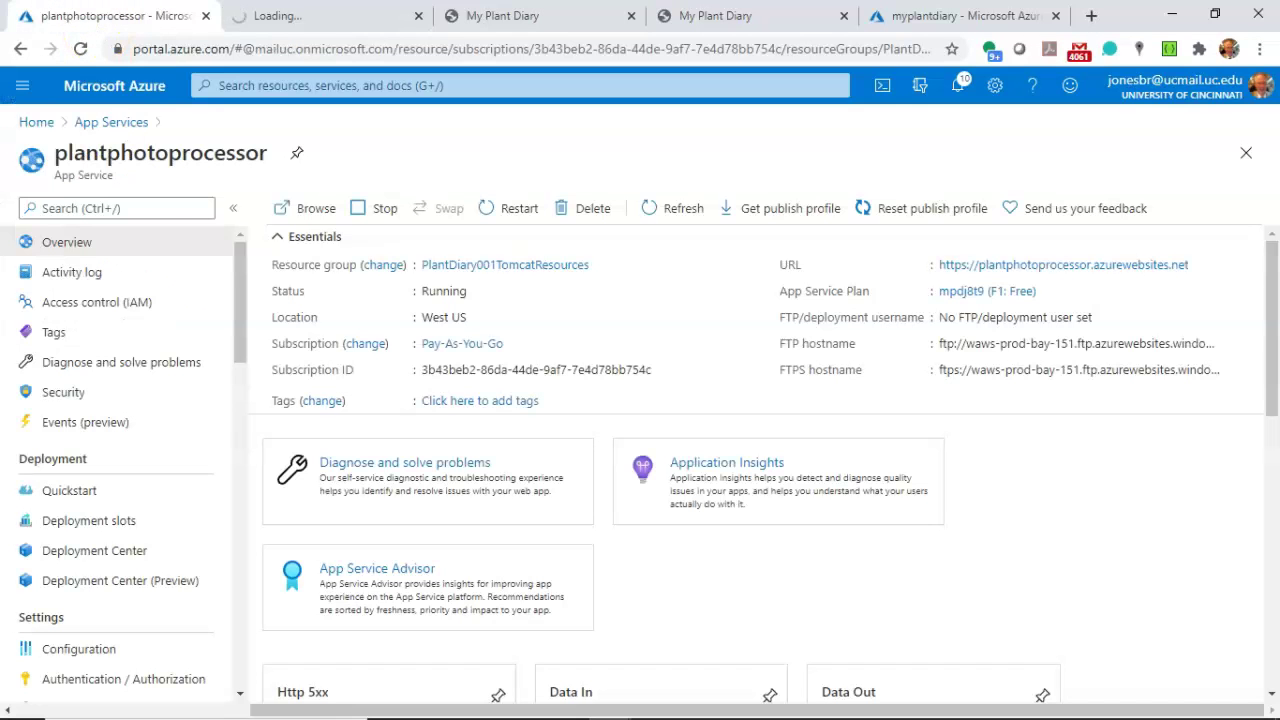
left_click(288, 14)
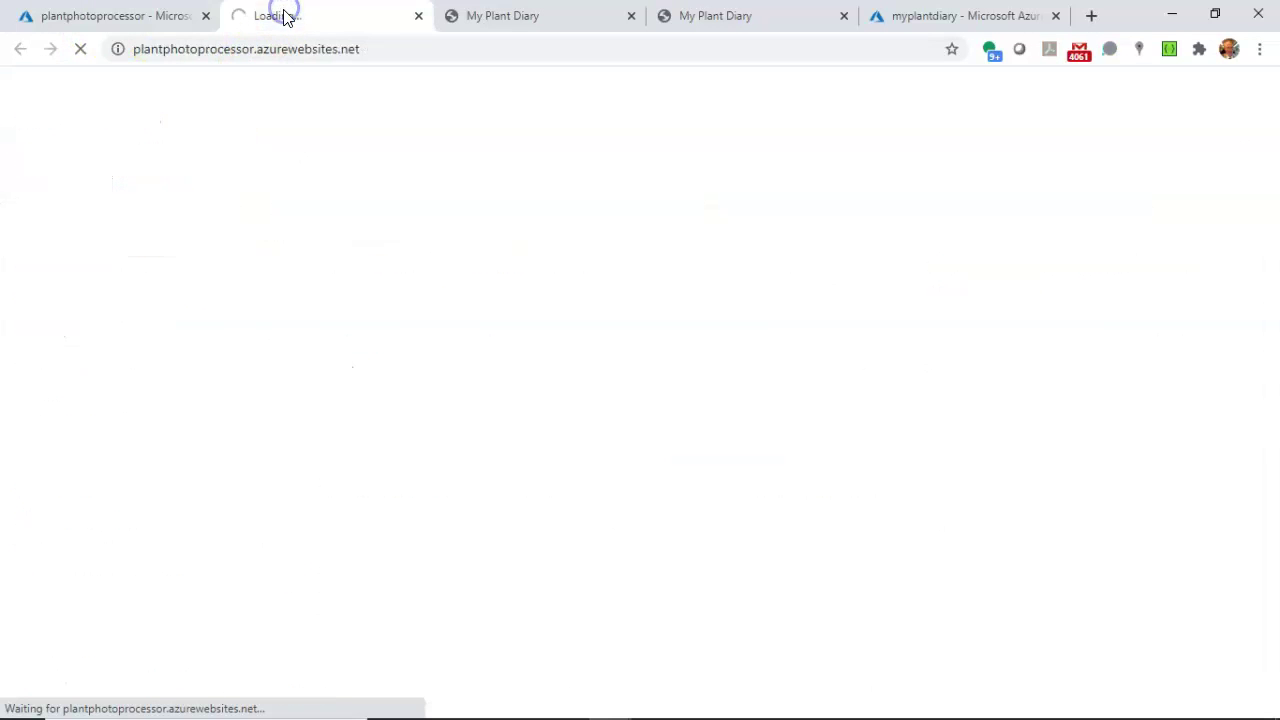
left_click(480, 12)
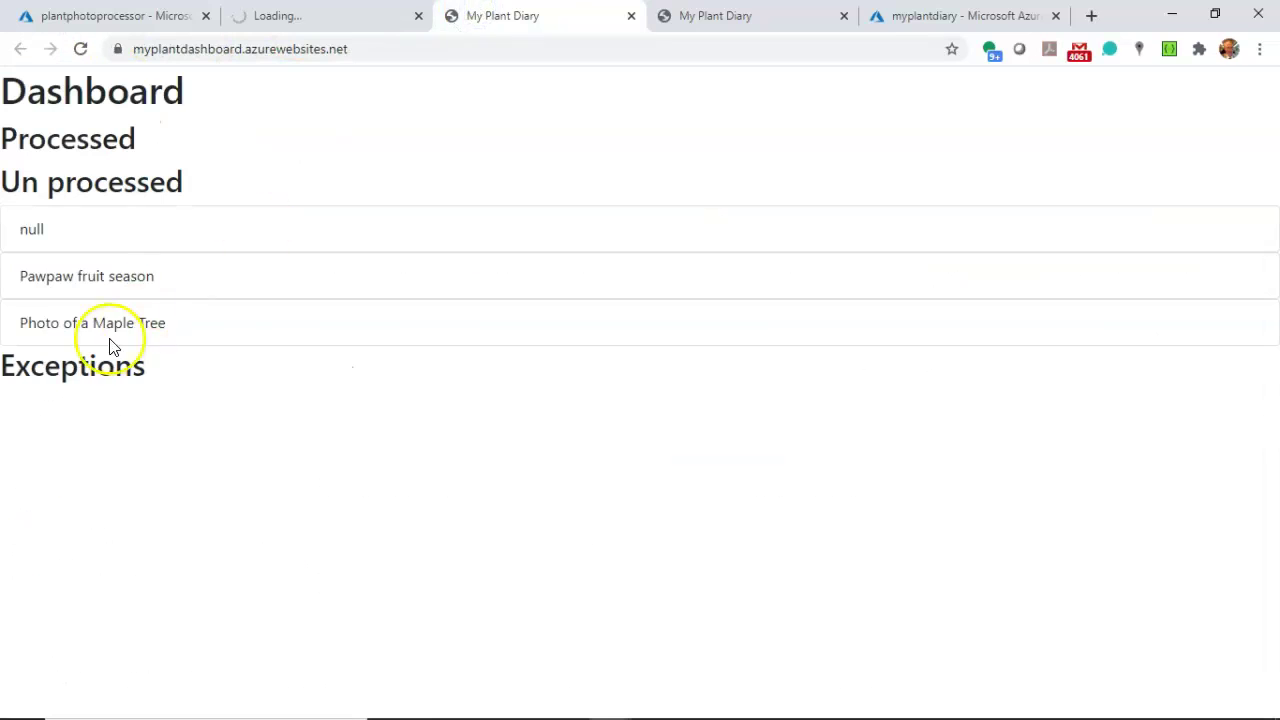
right_click(138, 316)
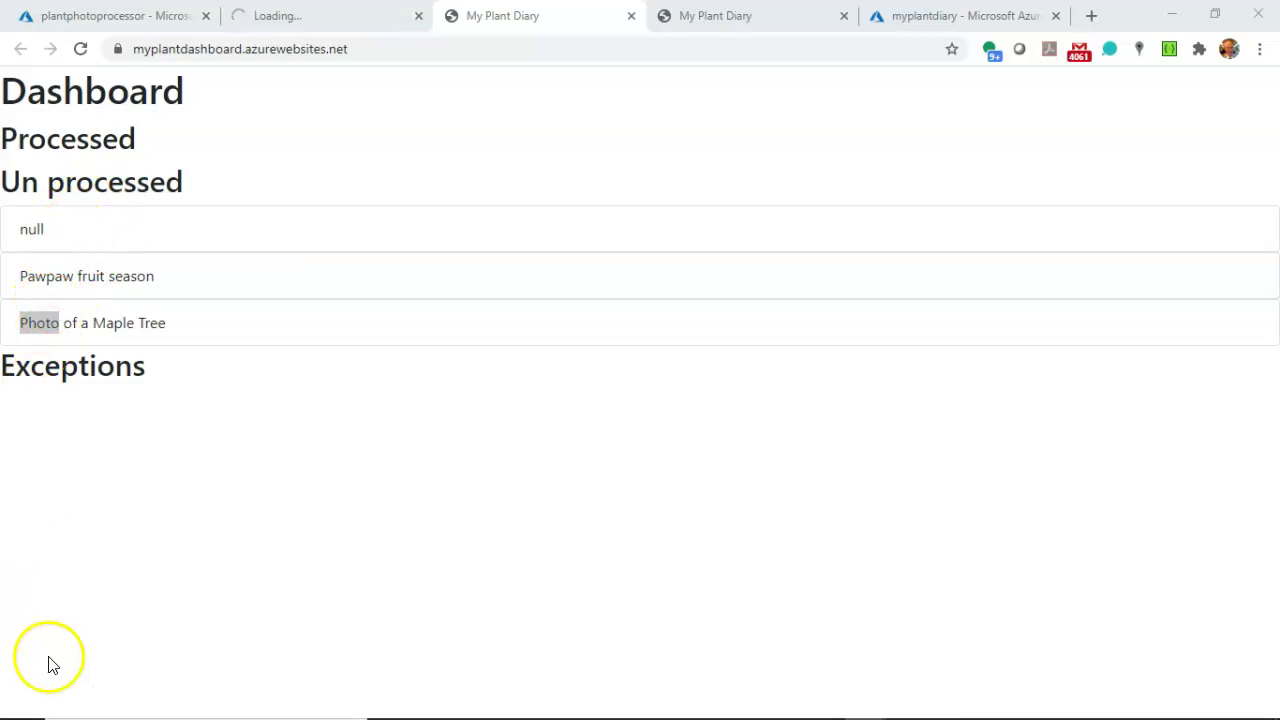
key("ctrl+Tab")
key("ctrl+Tab")
Review the Event Hubs Messages chart showing 4 messages, then reload the deployed Dashboard.
scroll(626, 298, "down", 2)
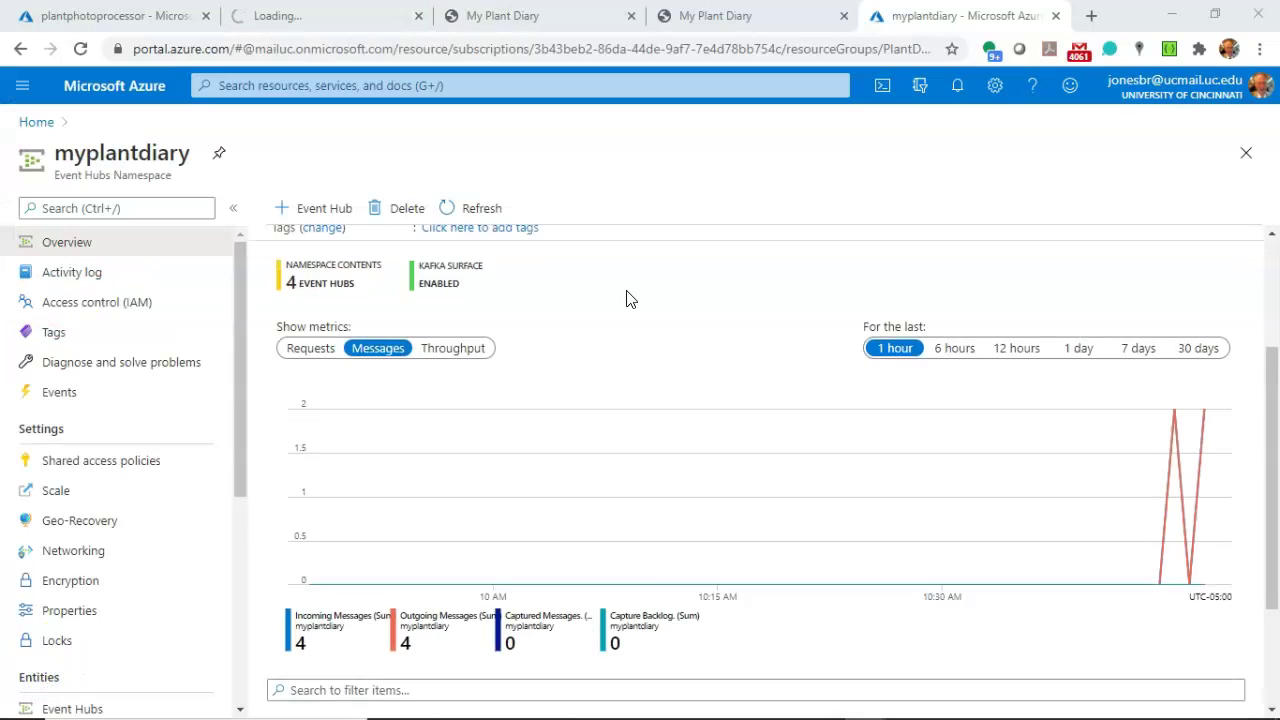
scroll(626, 298, "up", 2)
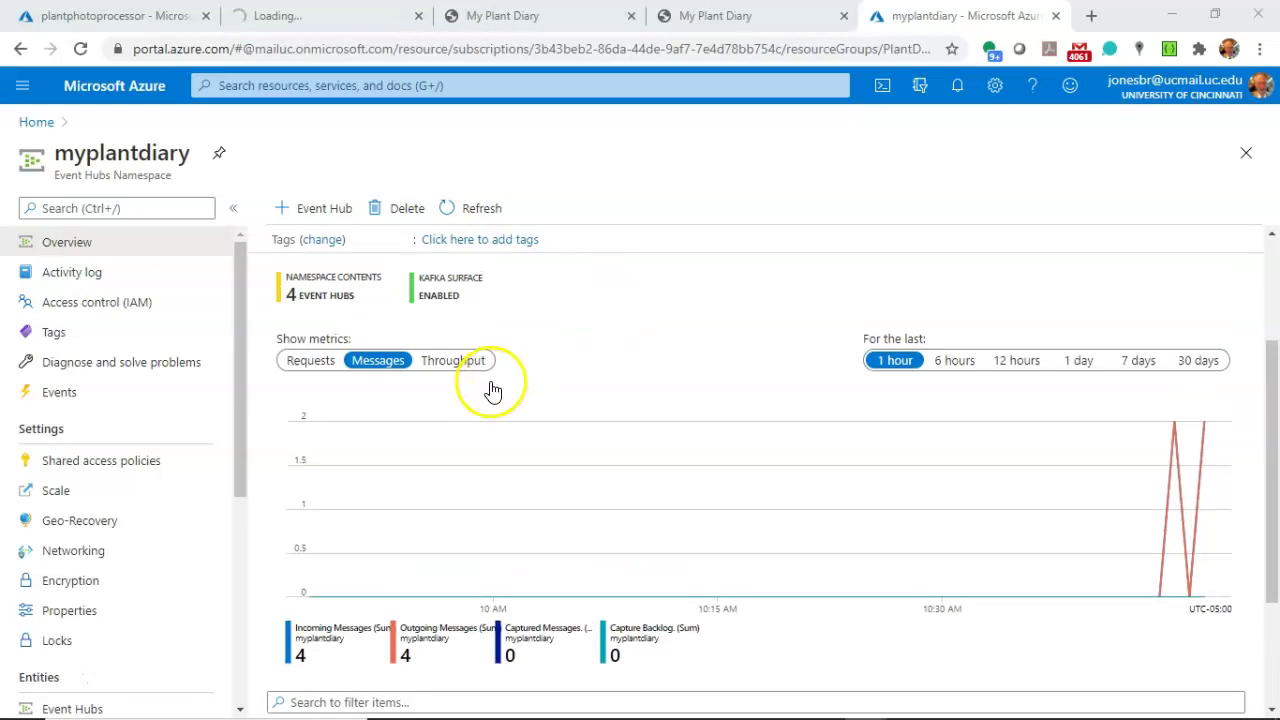
left_click(390, 364)
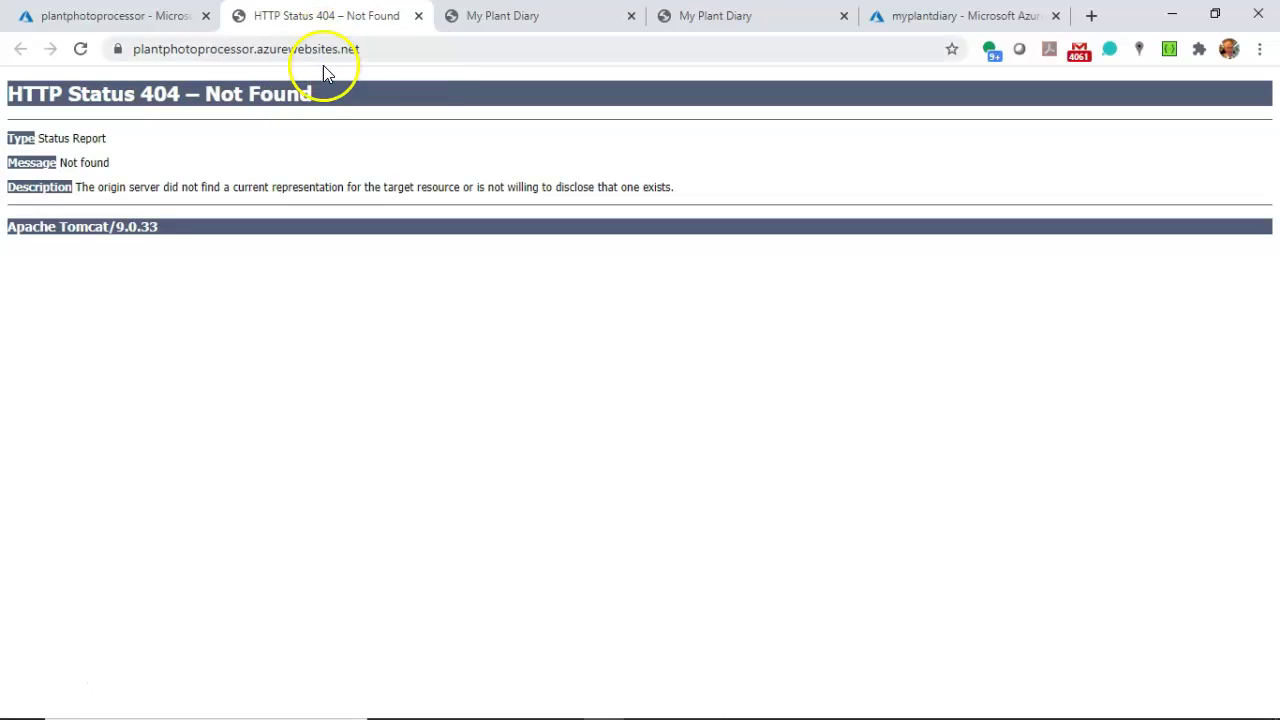
left_click(480, 18)
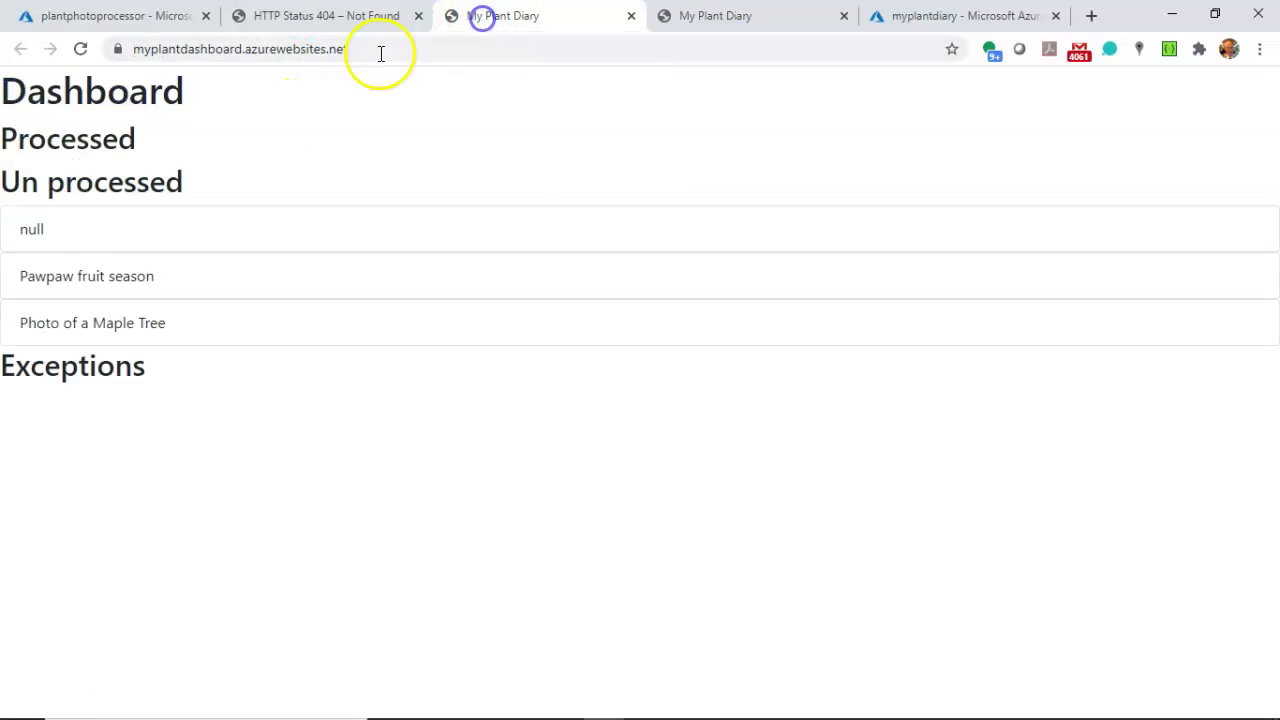
left_click(82, 50)
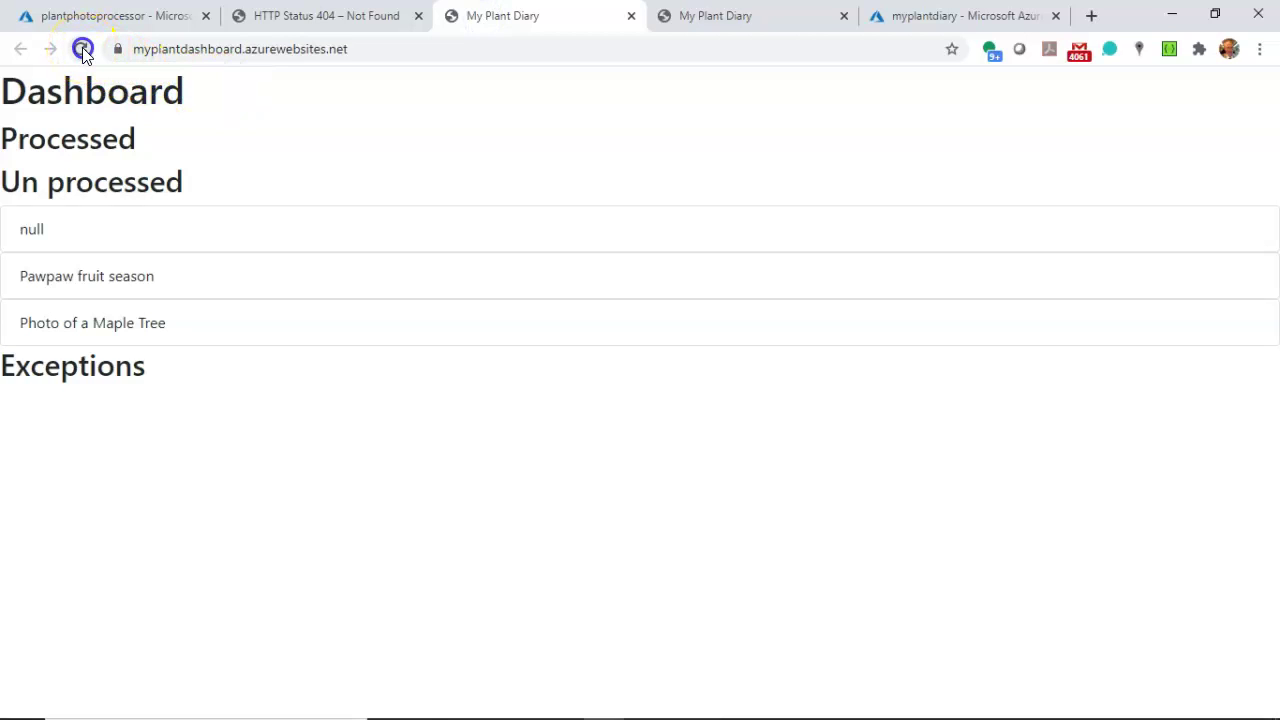